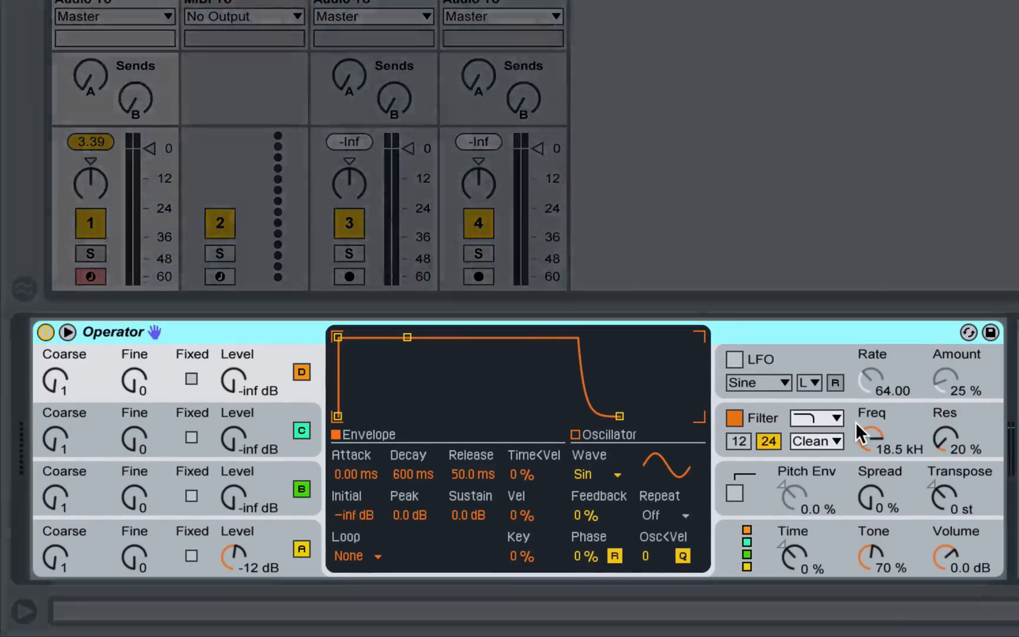
- Switch Operator's filter circuit type to OSR and turn off all four oscillators, A to D
click(826, 441)
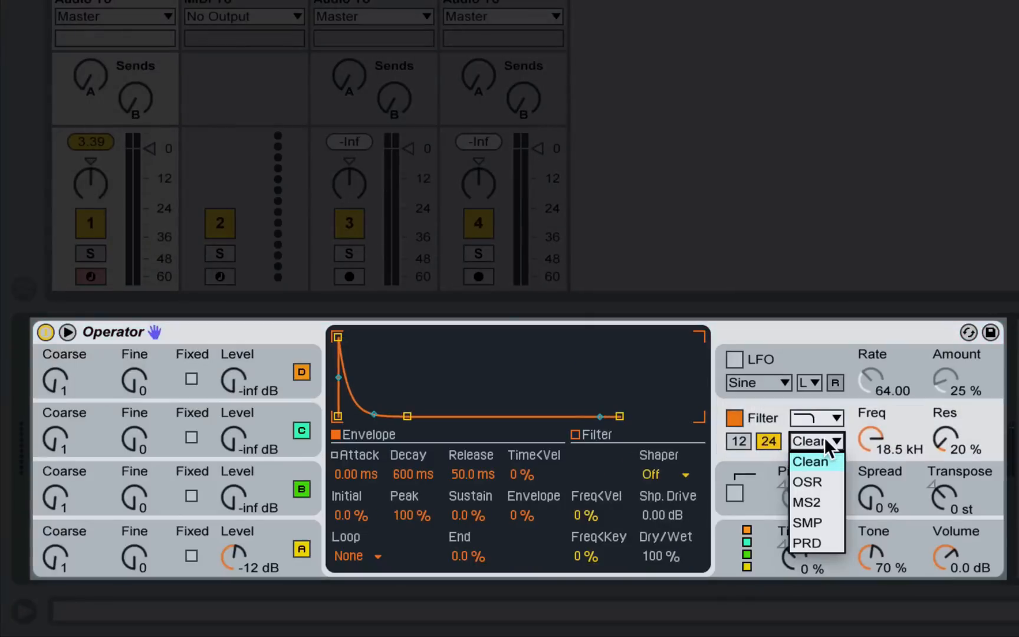
click(823, 481)
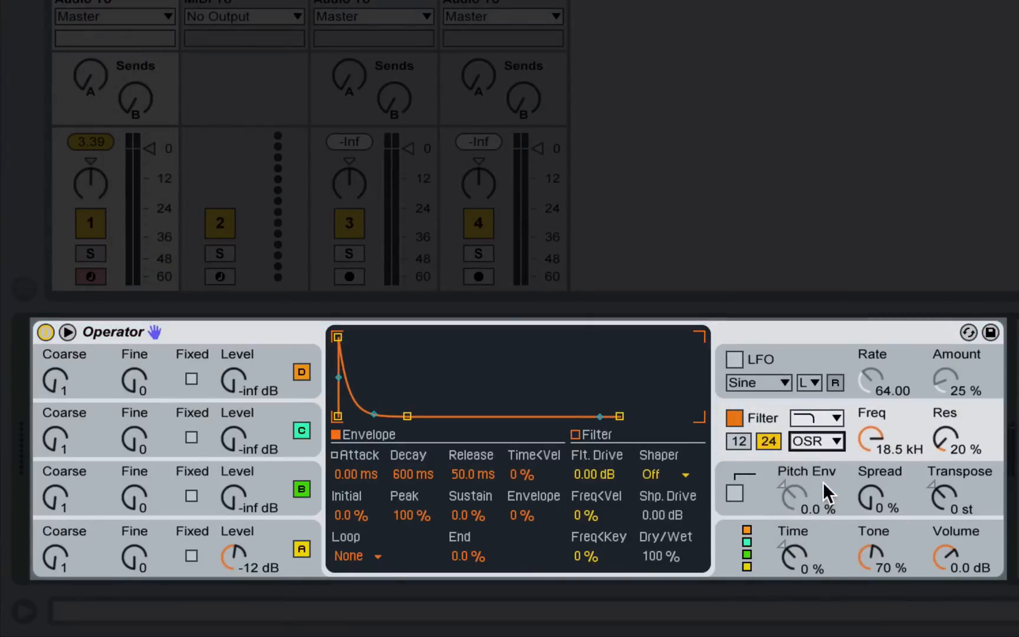
click(301, 549)
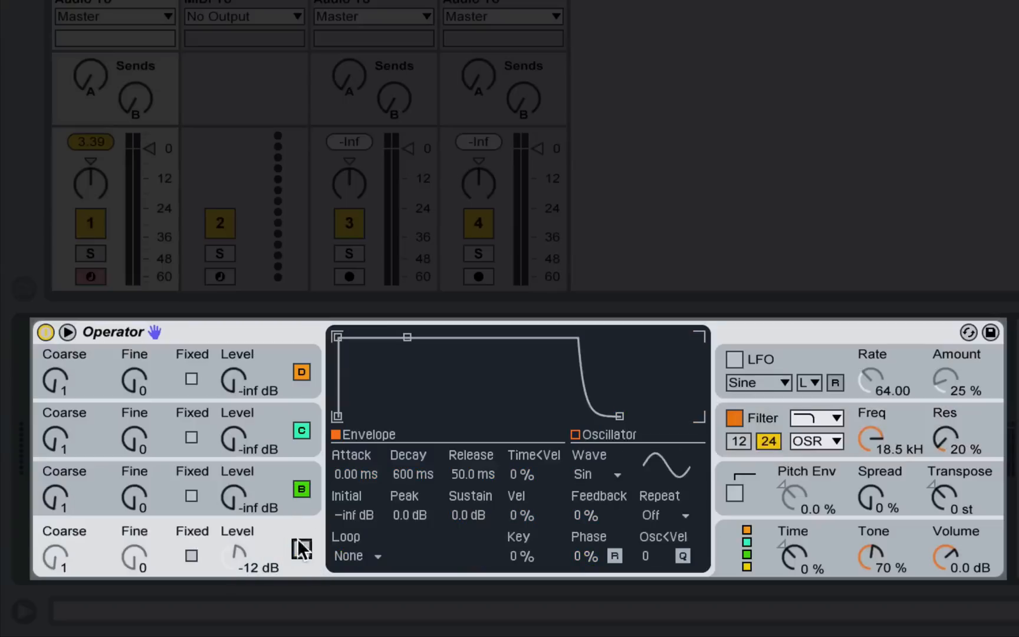
click(300, 488)
click(300, 488)
click(300, 430)
click(300, 372)
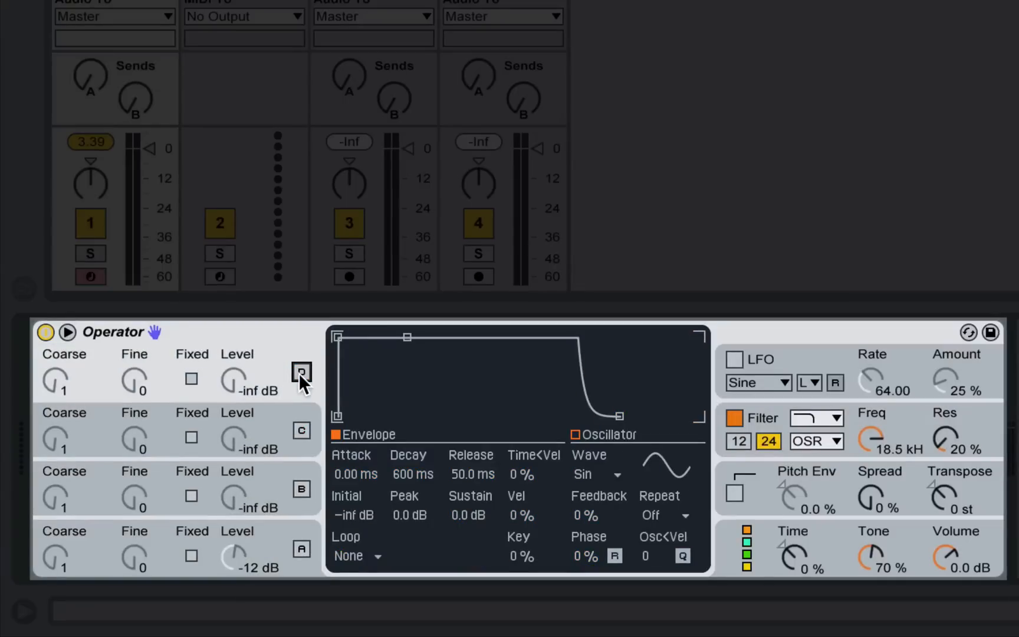
- Lower the filter frequency to 365 Hz and raise its resonance to 125 %
click(916, 407)
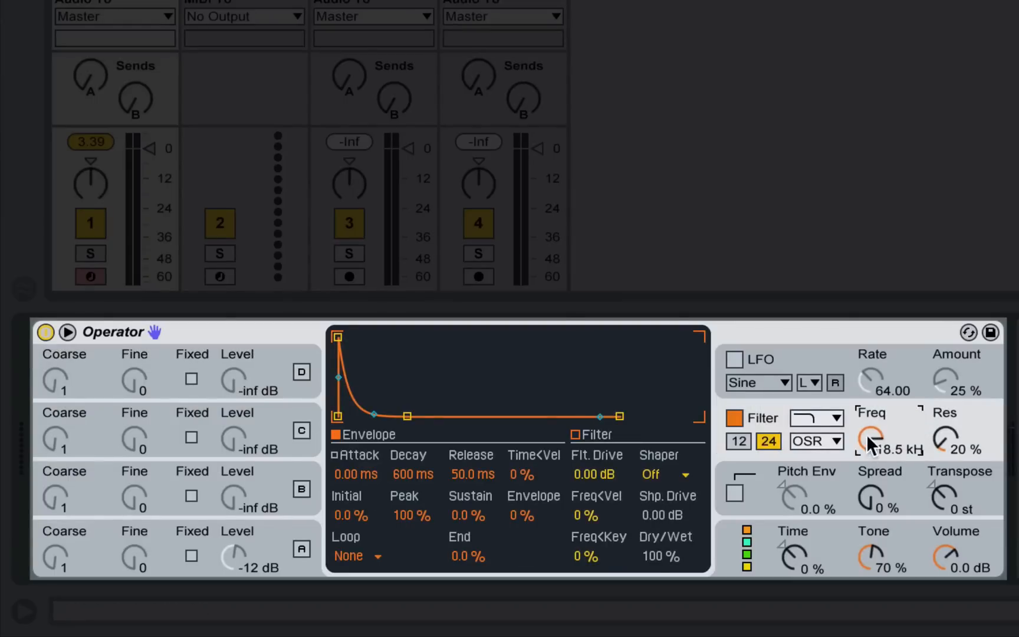
drag(867, 436, 867, 513)
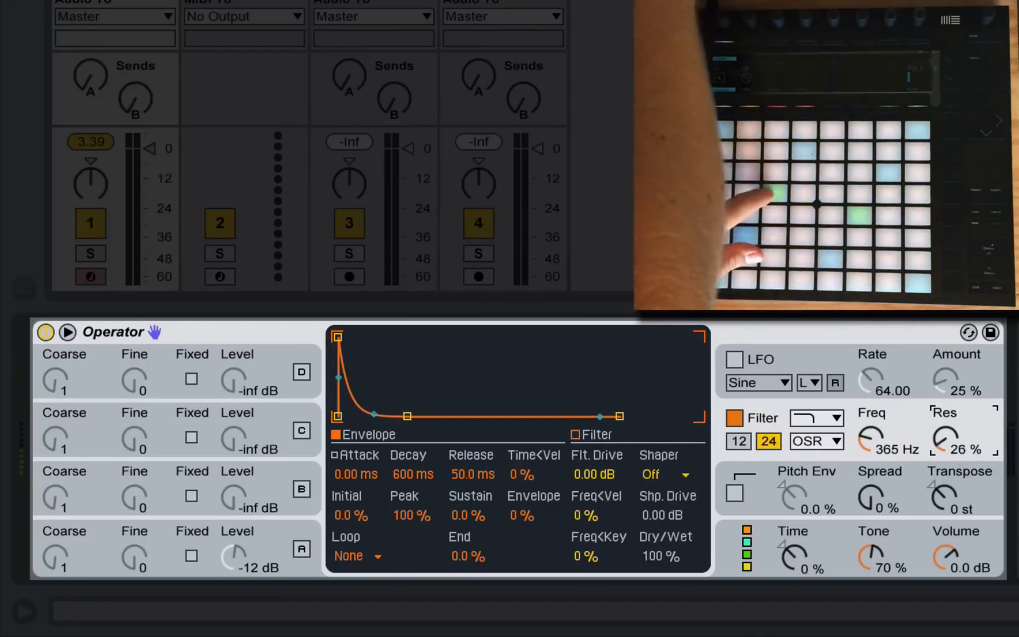
drag(954, 444, 955, 398)
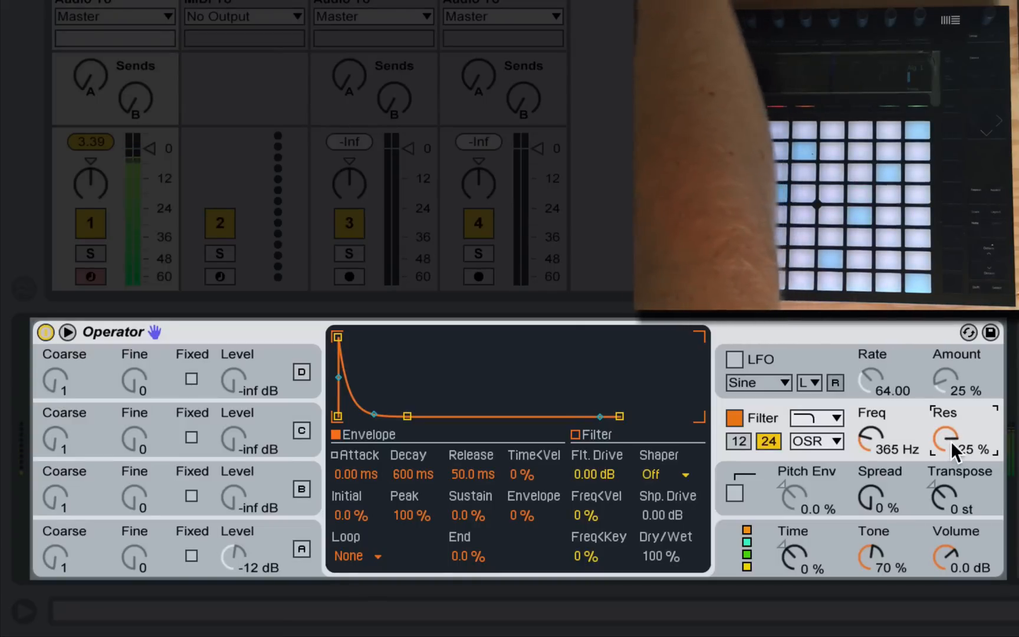
- Lower Operator's output volume to -18 dB and set the filter's Freq<Key tracking to 100 %
drag(954, 553, 953, 572)
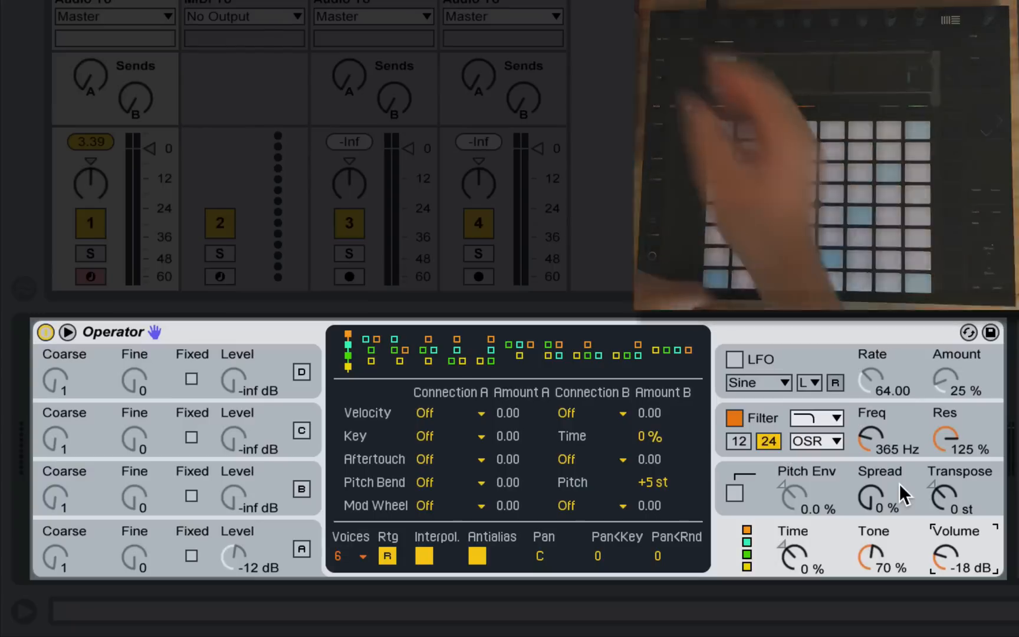
click(904, 421)
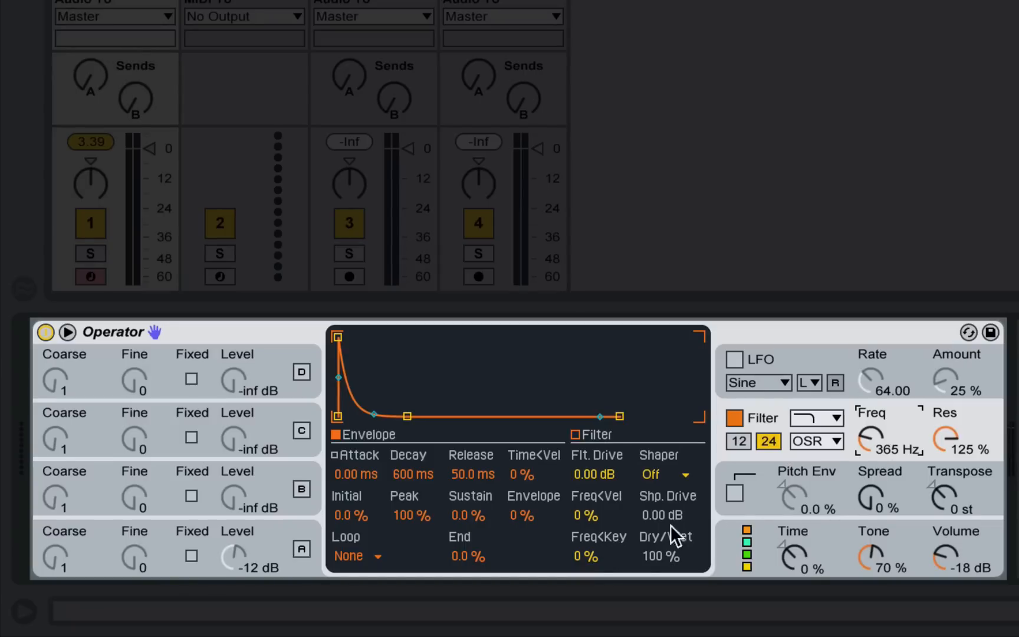
click(578, 557)
text(10)
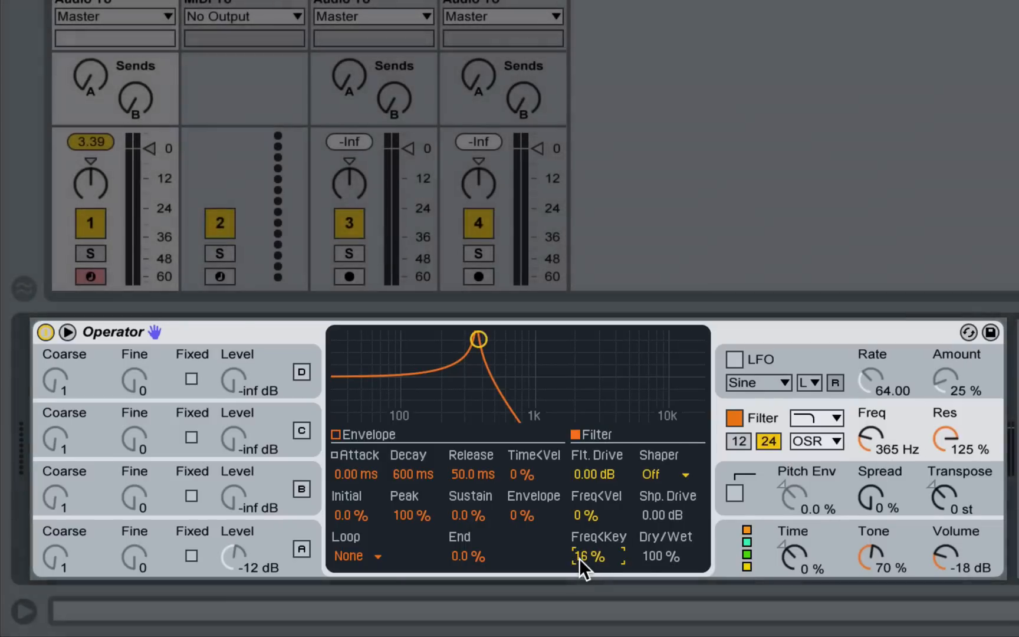
text(0)
key(Return)
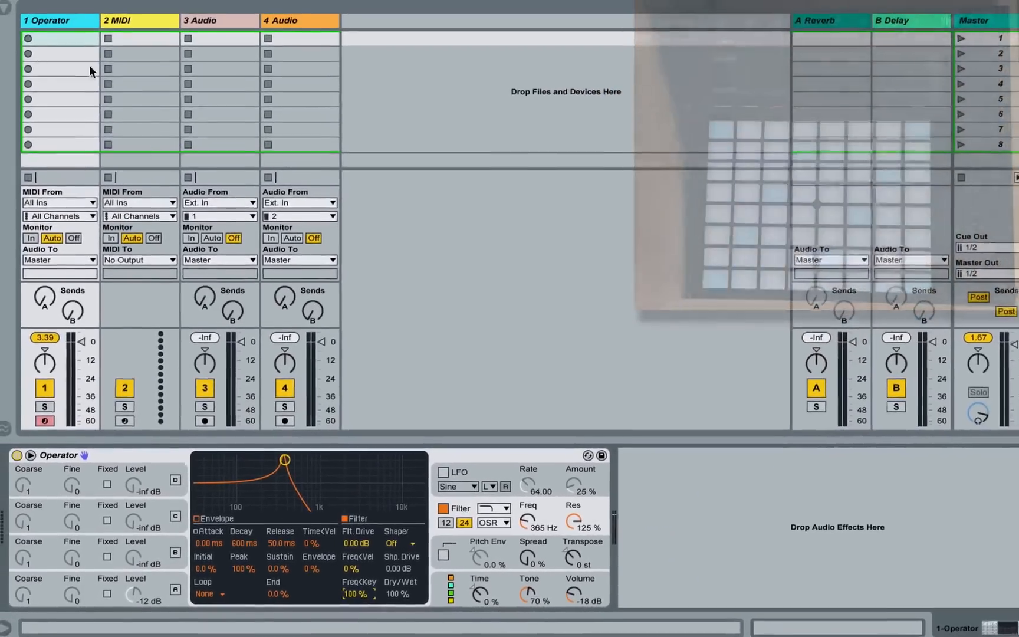
- Add the Tuner audio effect after Operator on the first track, then hide the browser
click(5, 8)
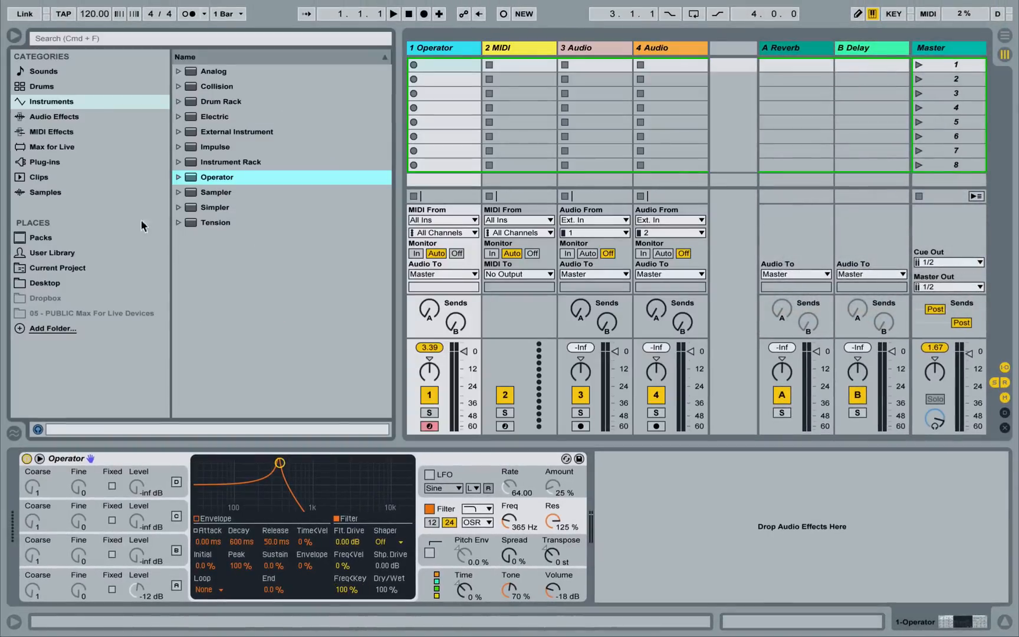
click(51, 116)
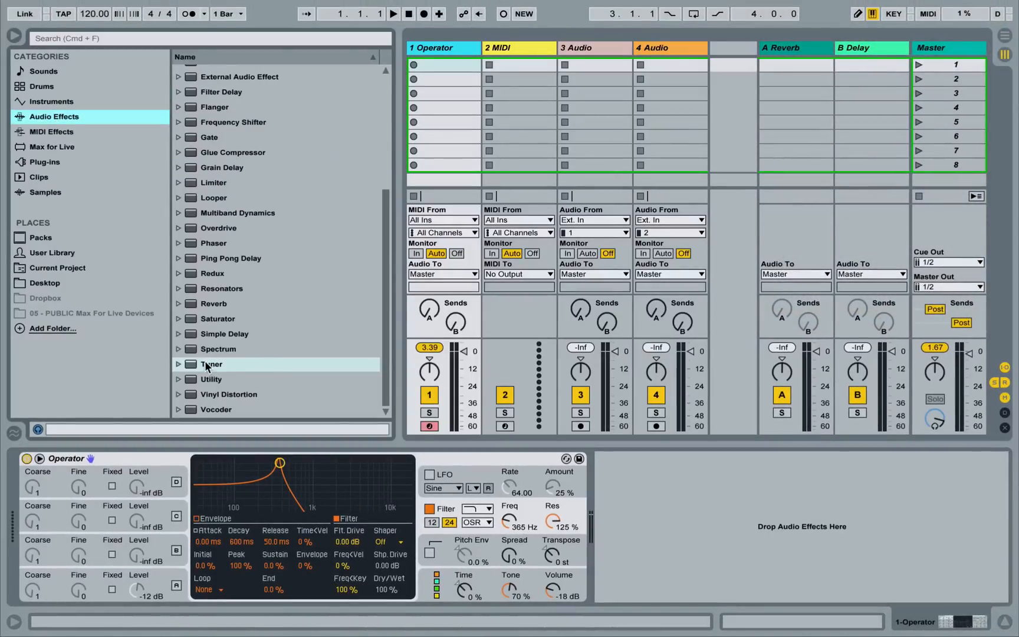
drag(264, 364, 649, 511)
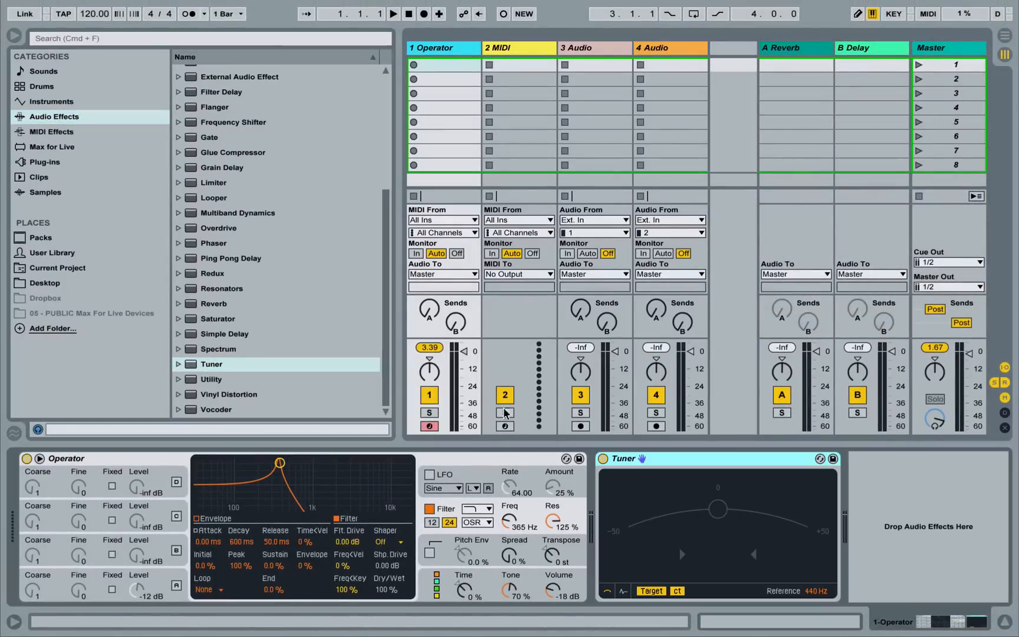
click(11, 37)
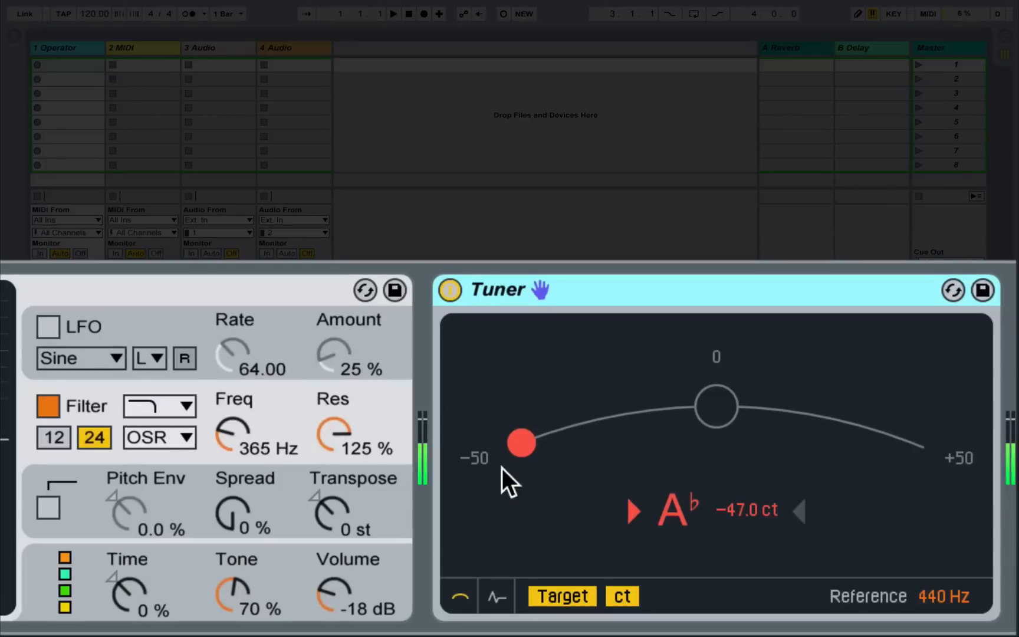
- Tune the filter frequency by ear and tuner to the note C, trying 470 and 471 Hz before setting 472 Hz
click(228, 429)
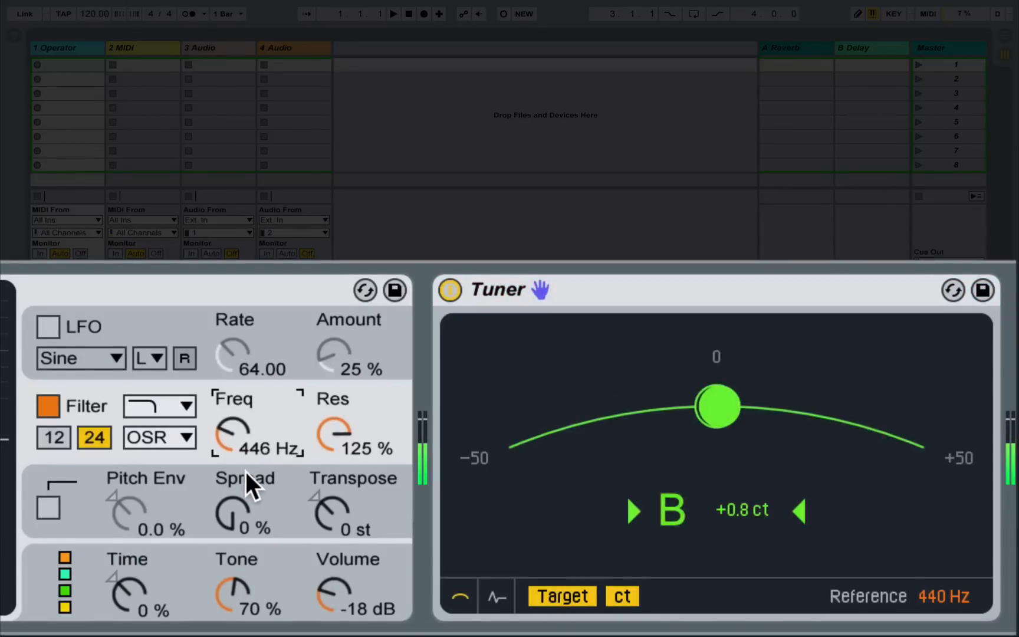
key(Up)
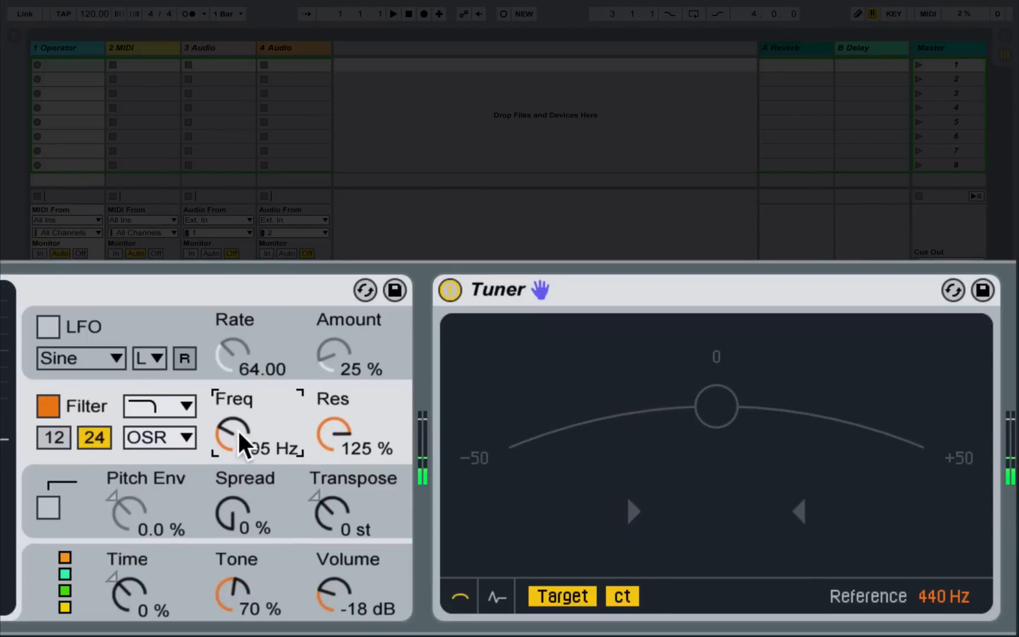
text(470)
key(Return)
text(471)
key(Return)
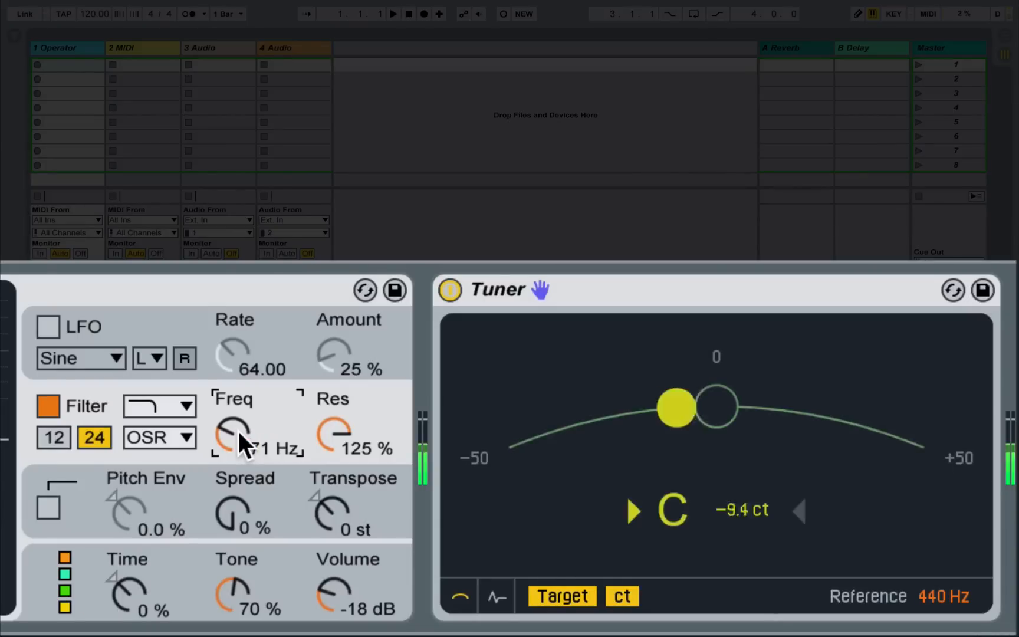
text(472)
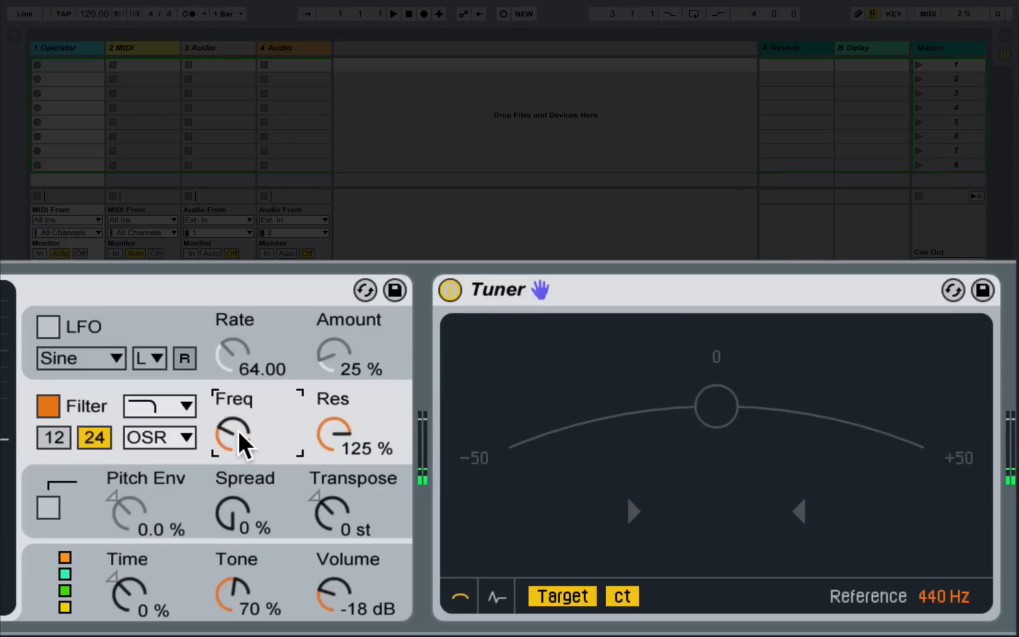
key(Return)
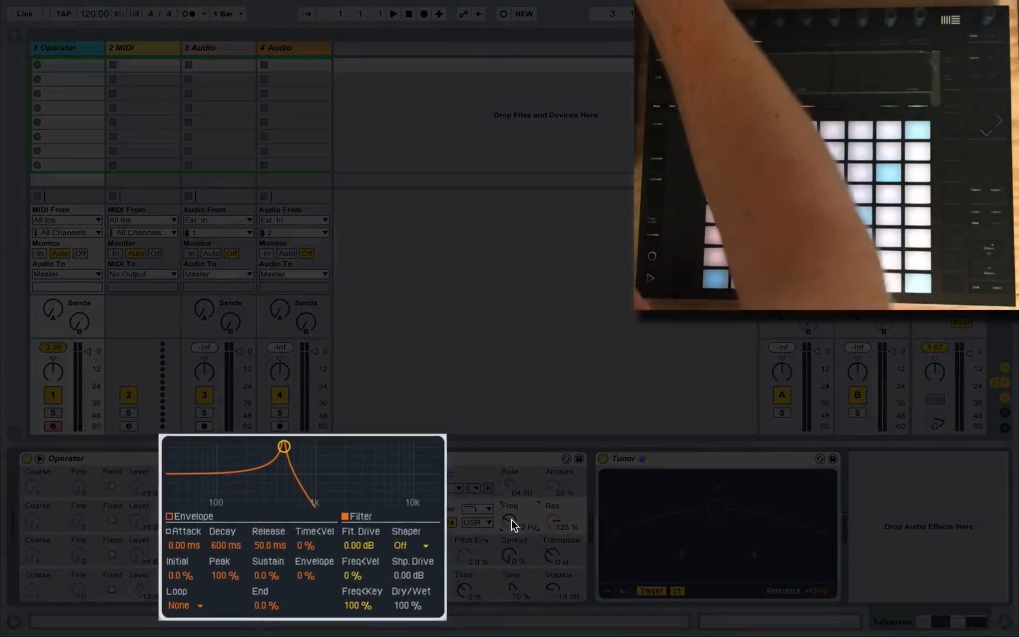
click(184, 517)
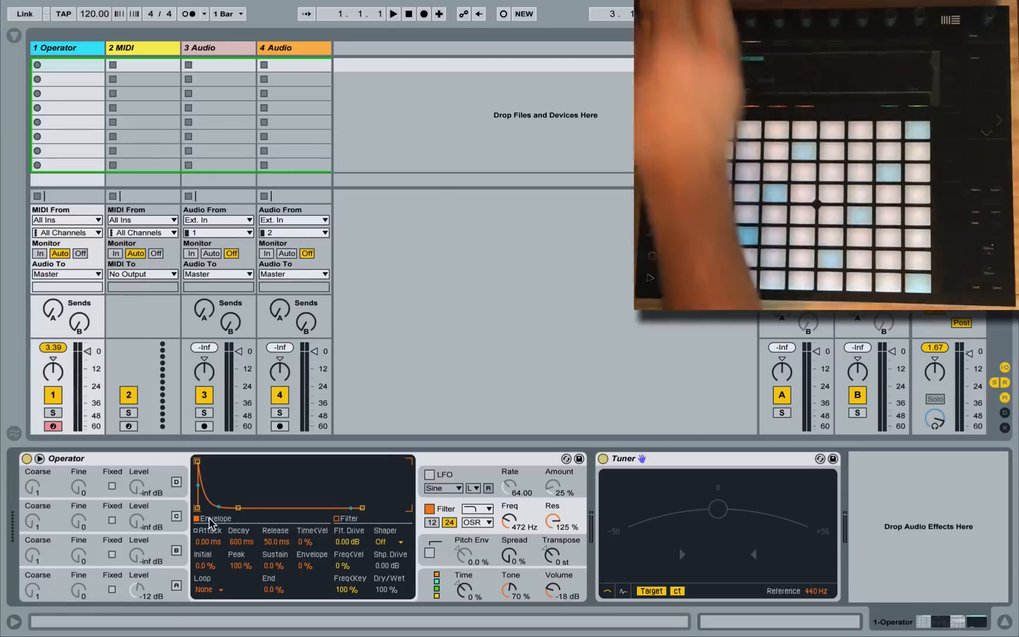
click(538, 556)
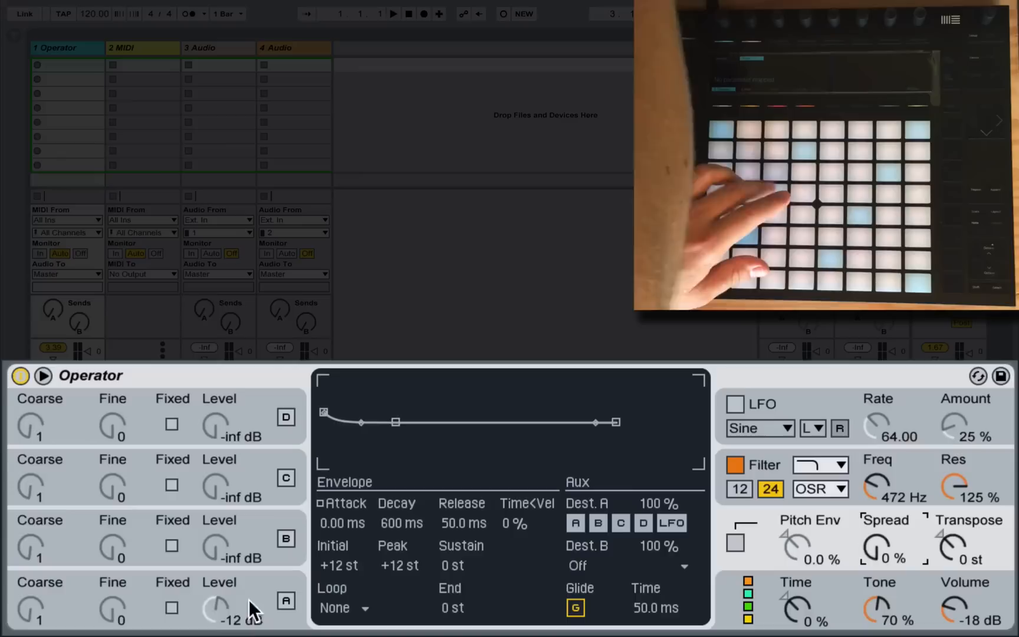
- Turn on oscillator A with its coarse tuning at 0.5 and its level at -5.0 dB
mouse_move(224, 615)
mouse_down()
mouse_move(224, 636)
mouse_move(213, 611)
mouse_up()
click(287, 599)
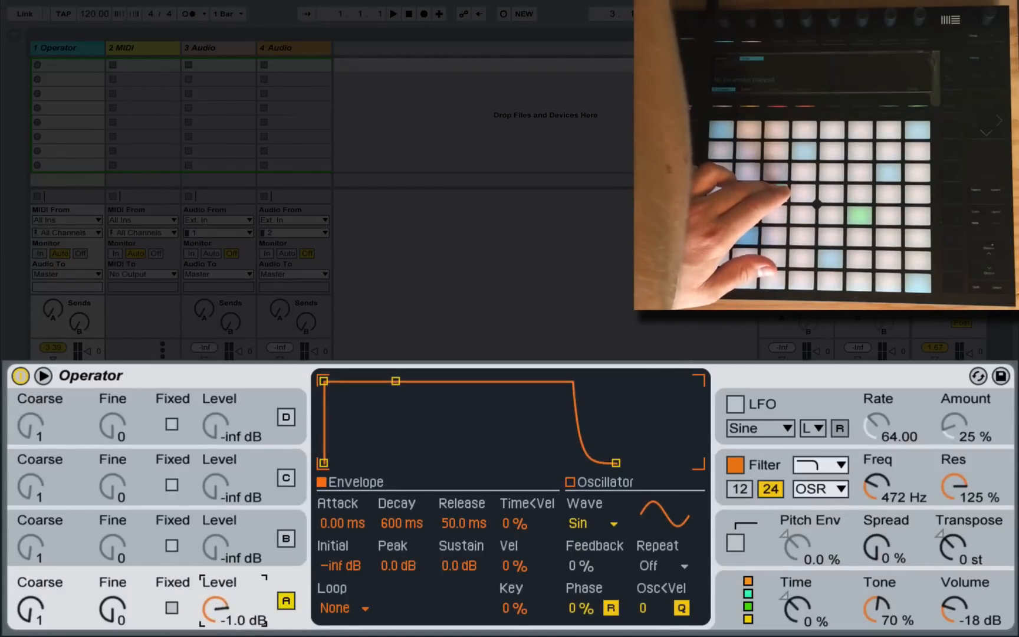
drag(215, 609, 214, 610)
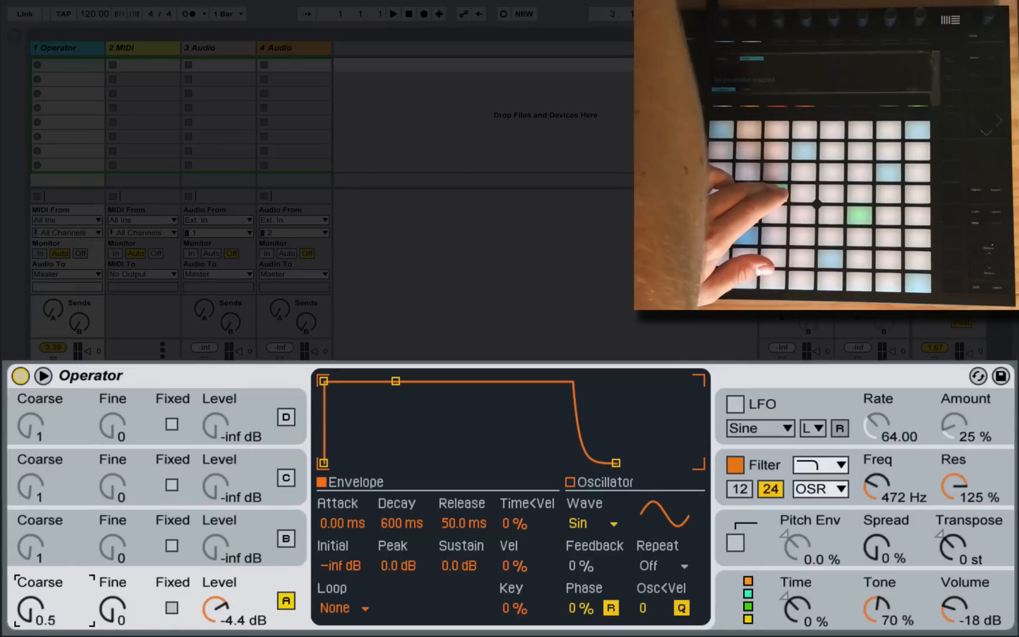
drag(221, 615, 220, 609)
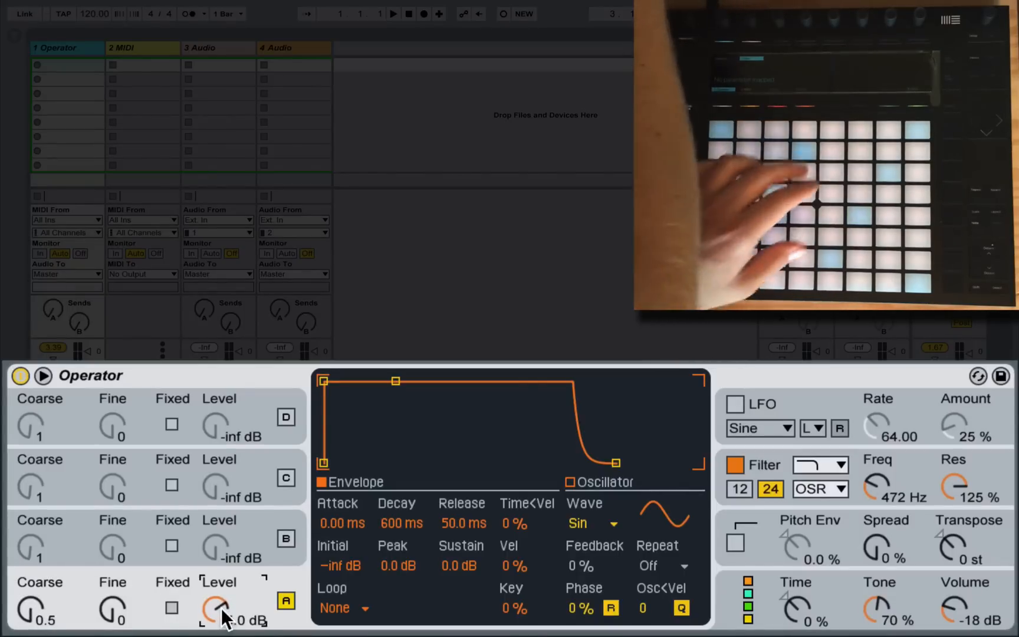
drag(221, 606, 221, 614)
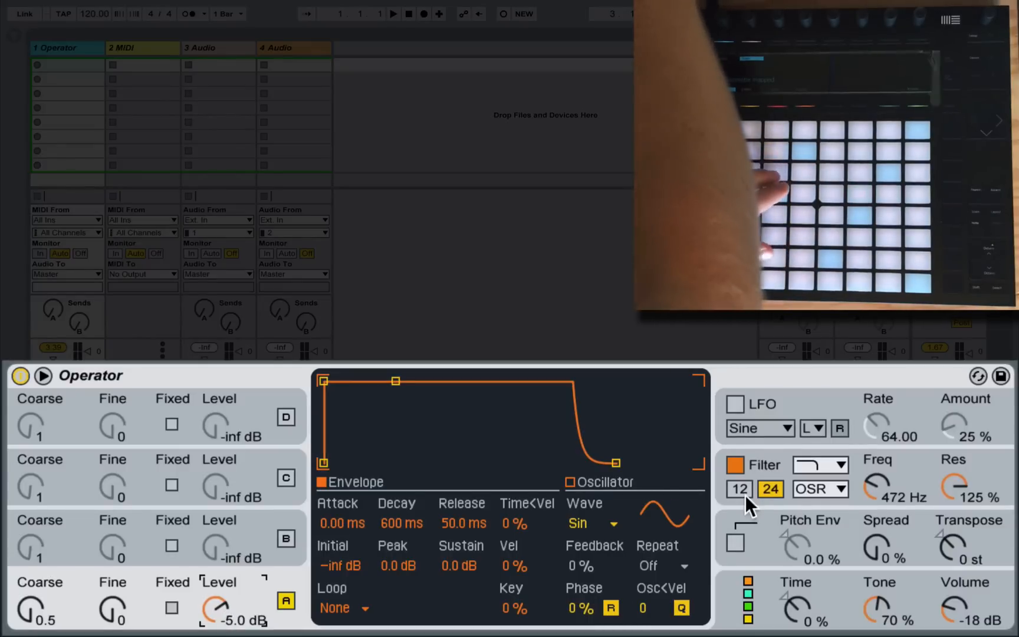
- Raise the filter drive to 22.9 dB and lower Operator's output volume to -23 dB
click(872, 501)
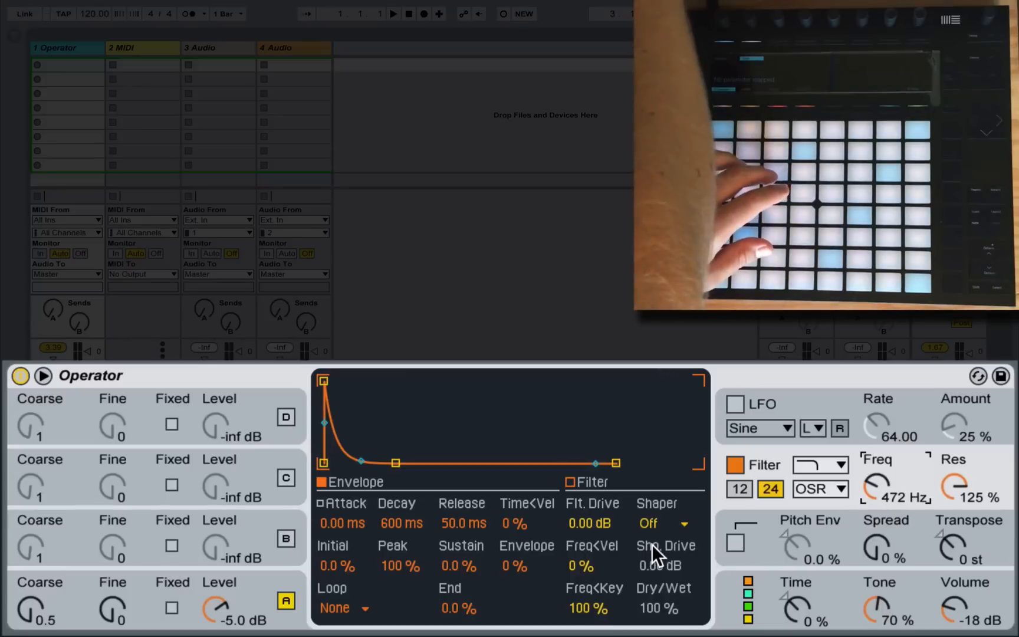
drag(587, 521, 587, 517)
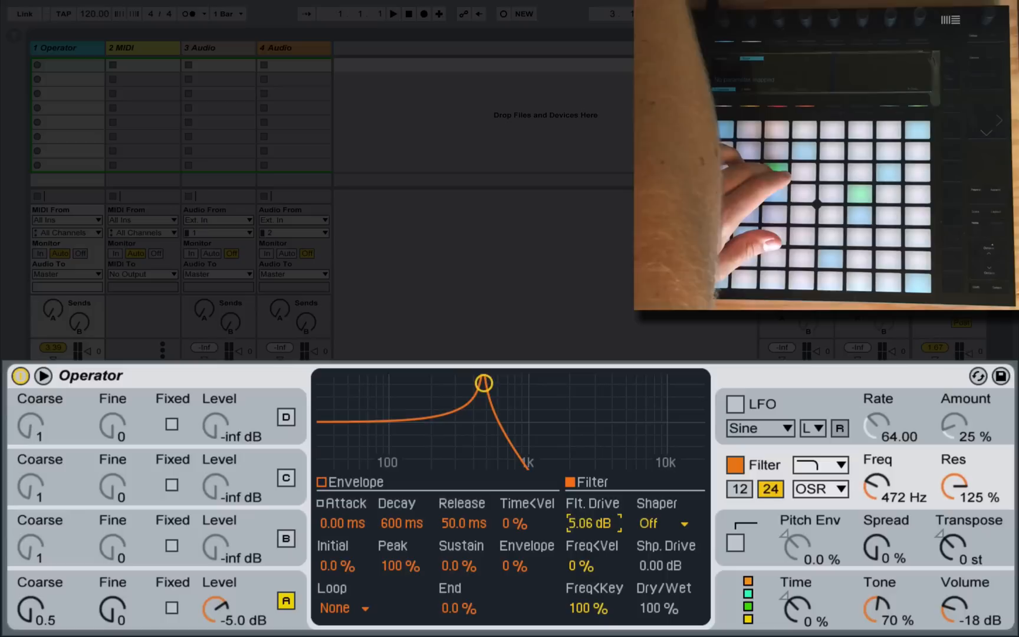
drag(589, 522, 590, 505)
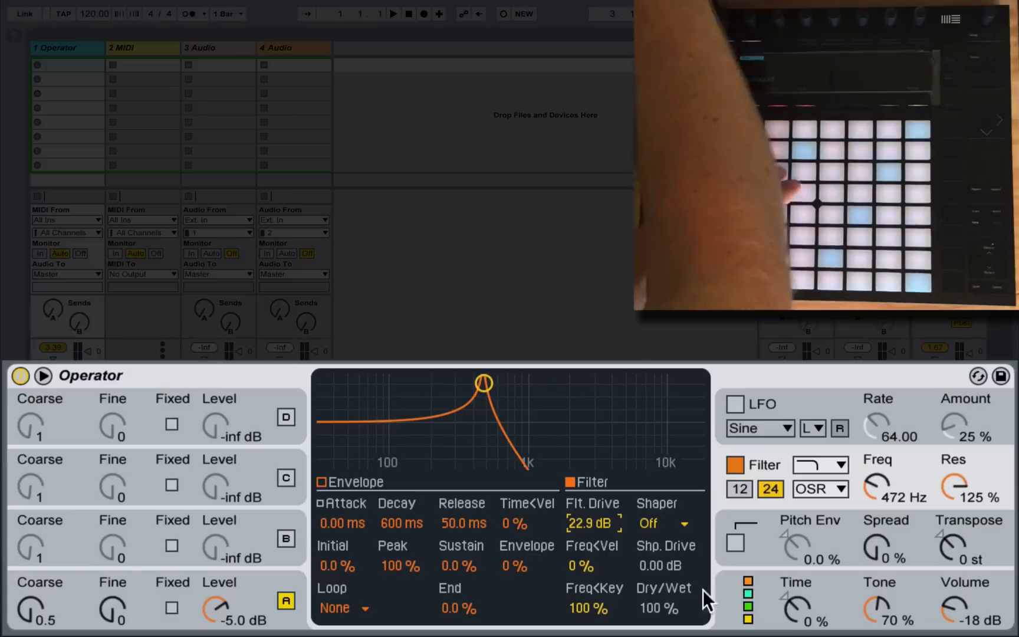
click(996, 619)
drag(961, 611, 961, 614)
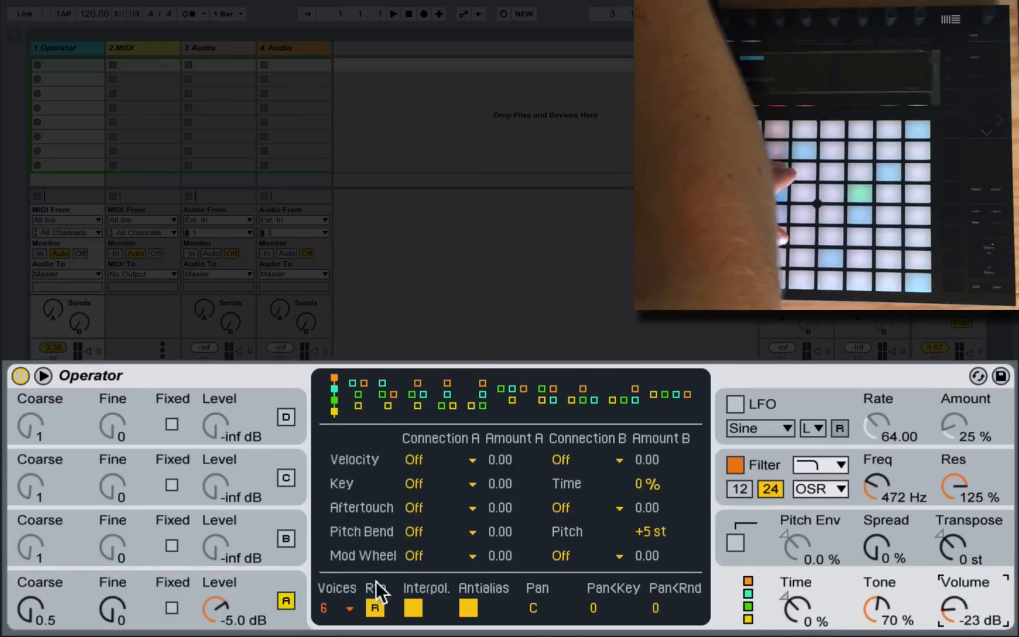
- Lower oscillator A's level to -16 dB and lengthen the attack and release of its amplitude envelope
drag(220, 600, 220, 606)
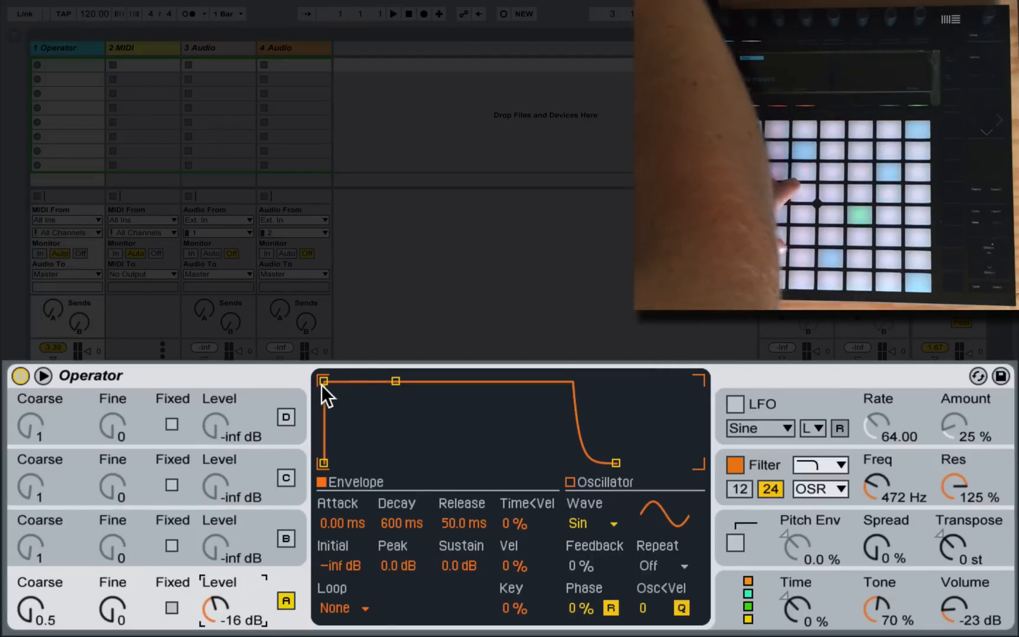
drag(323, 381, 419, 382)
drag(617, 463, 687, 471)
- Set the filter's shaper to Soft with 12.0 dB shaper drive and switch the filter circuit type to PRD
click(924, 491)
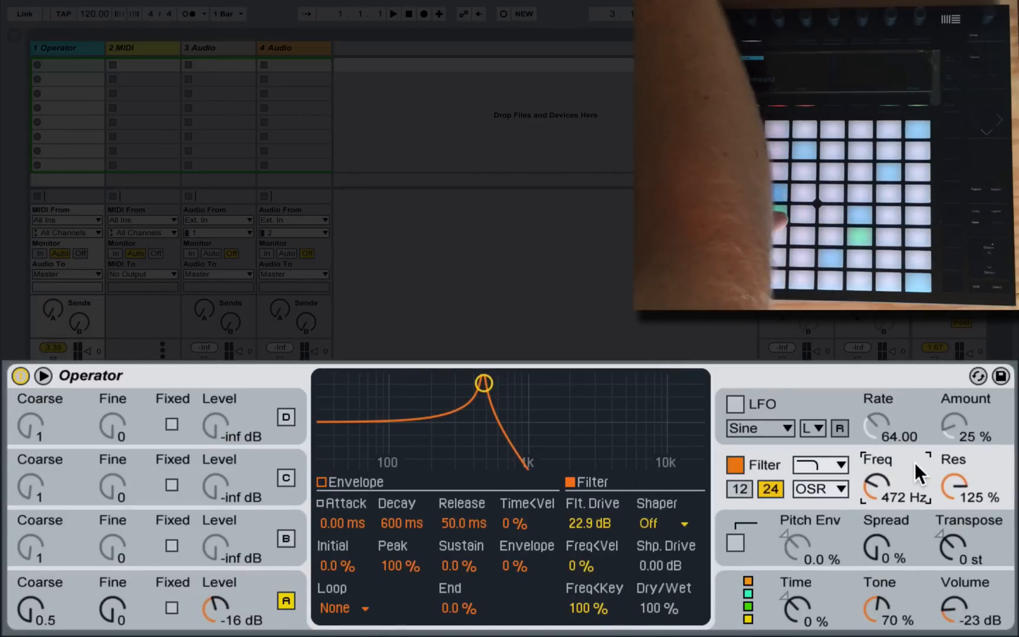
click(654, 521)
click(673, 570)
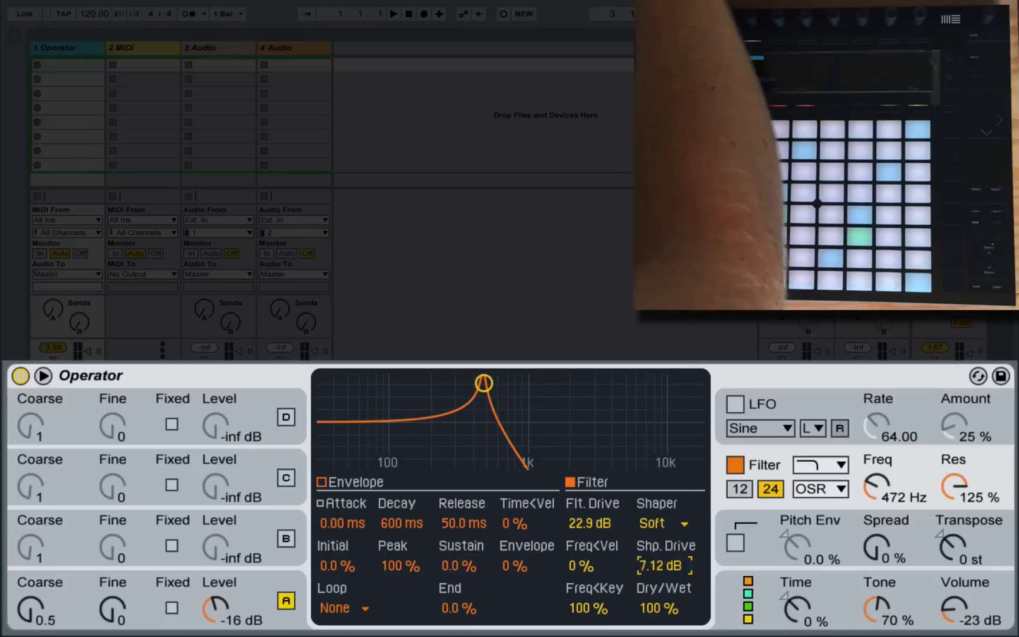
drag(666, 556, 666, 525)
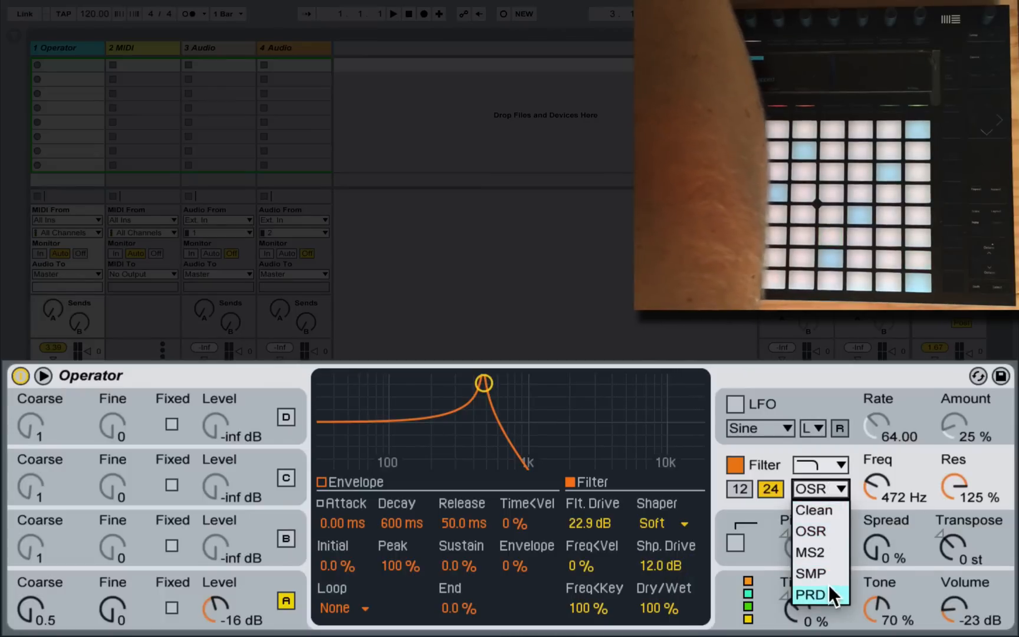
click(829, 589)
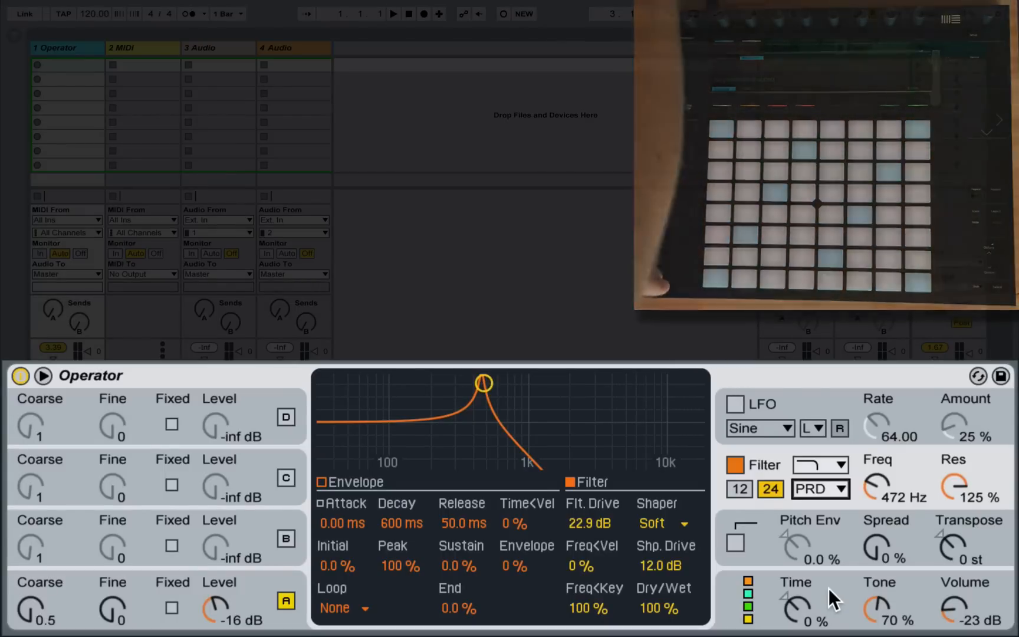
- Route all four oscillators in parallel, then turn on oscillator B with its coarse tuning at 14
click(750, 611)
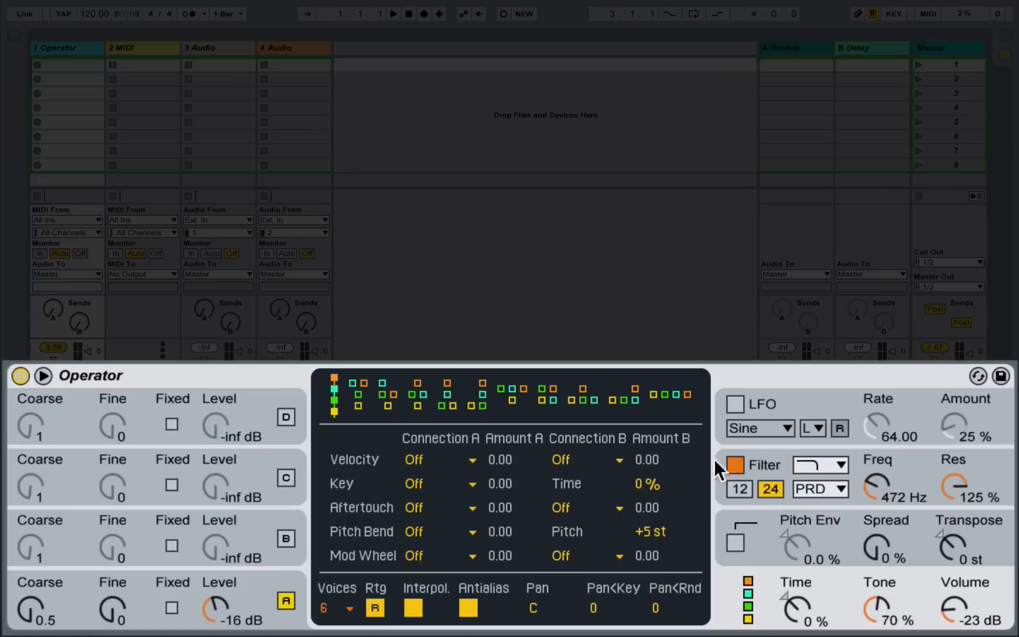
click(669, 398)
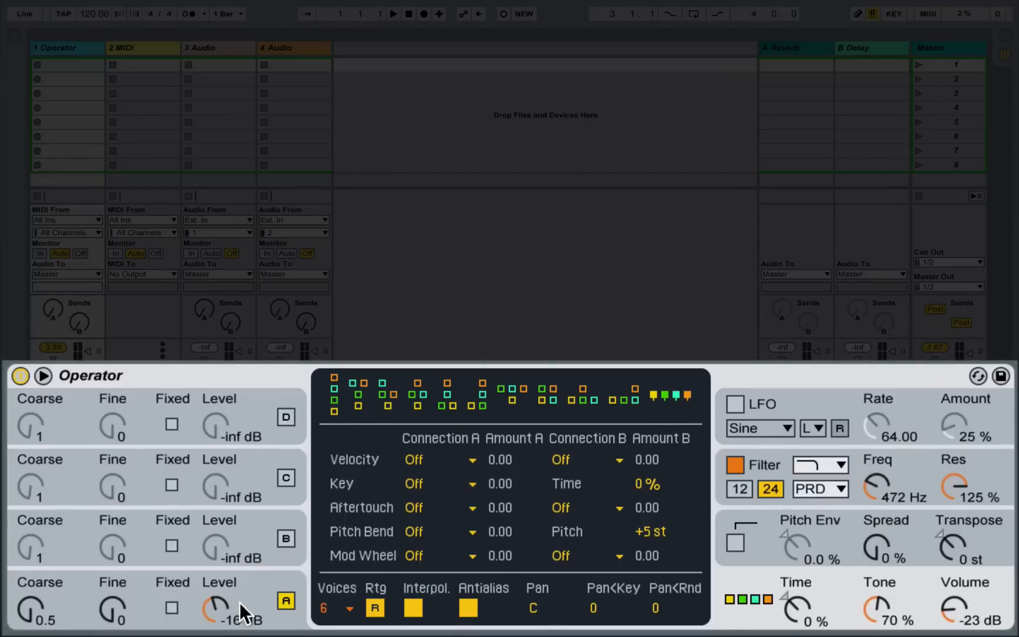
click(282, 539)
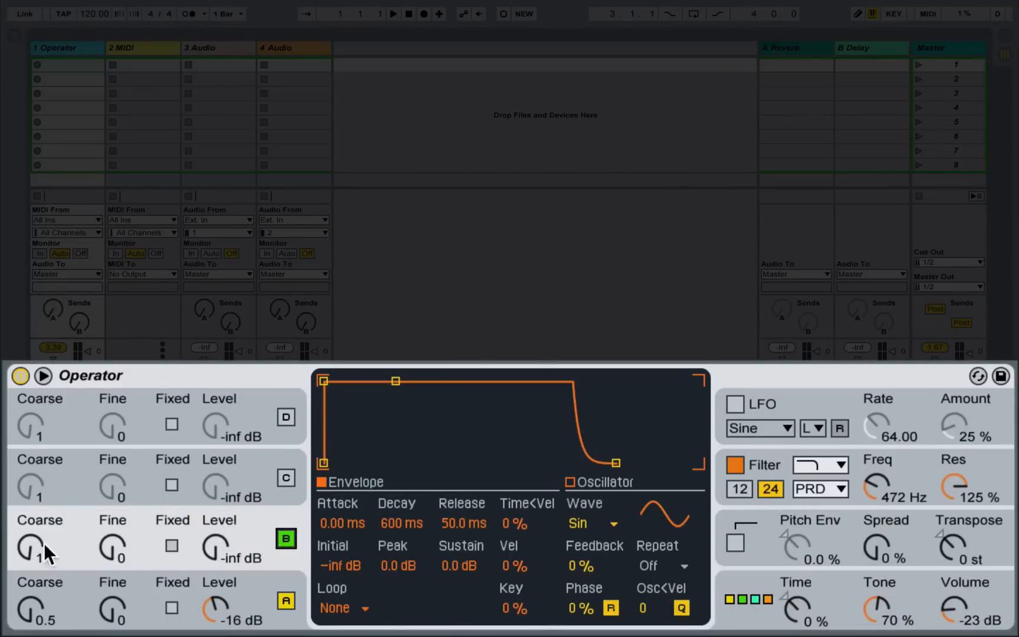
drag(41, 548, 41, 528)
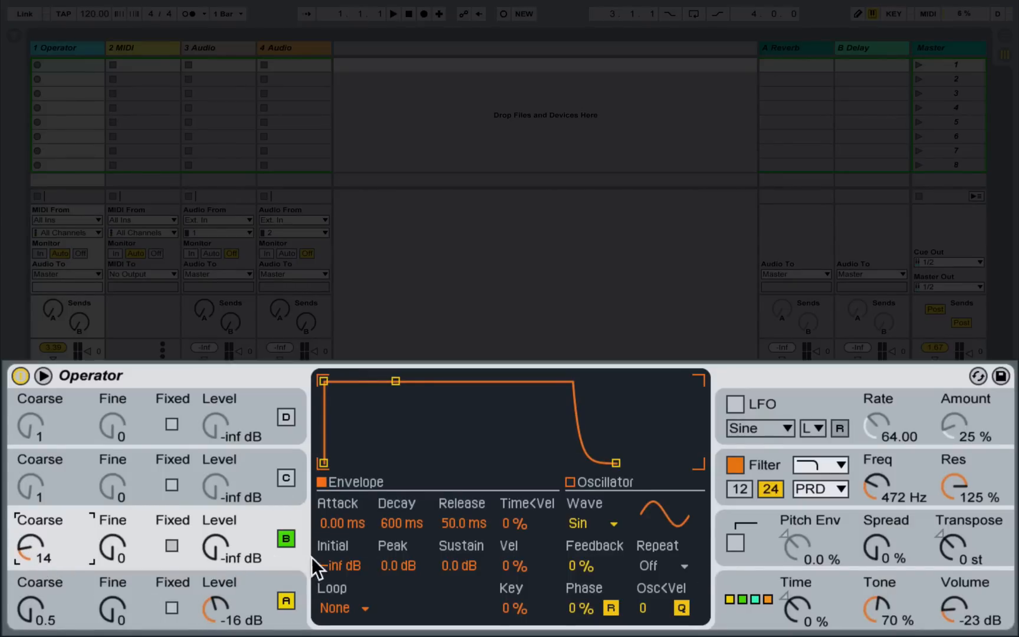
- Set the release of oscillator A's amplitude envelope to 2.33 s
click(257, 582)
drag(672, 463, 659, 463)
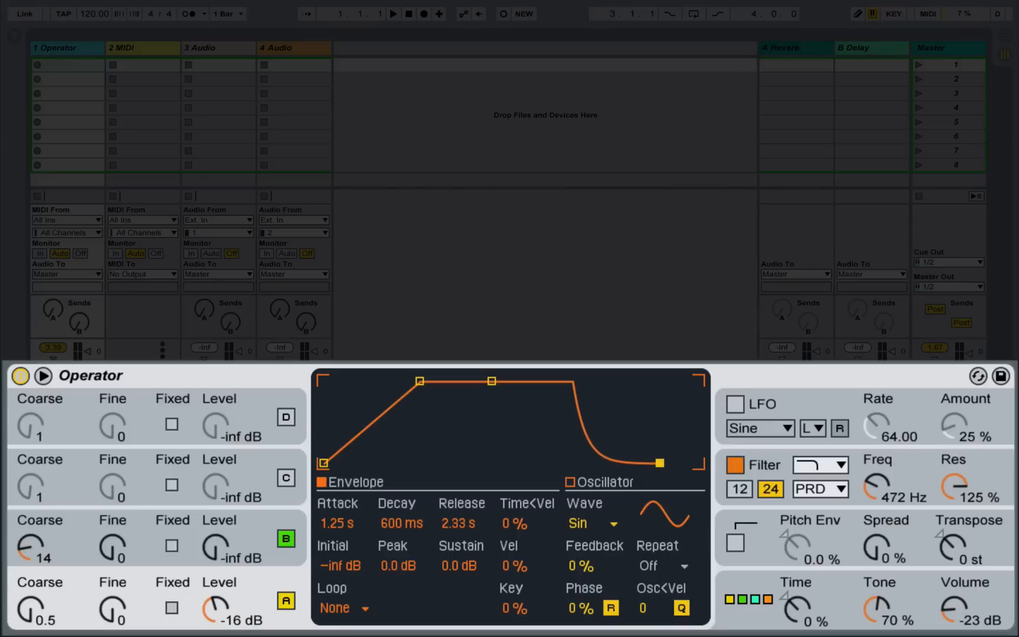
- Set oscillator B's coarse tuning to 3, its fine tuning to 88 and its level to -15 dB
click(220, 543)
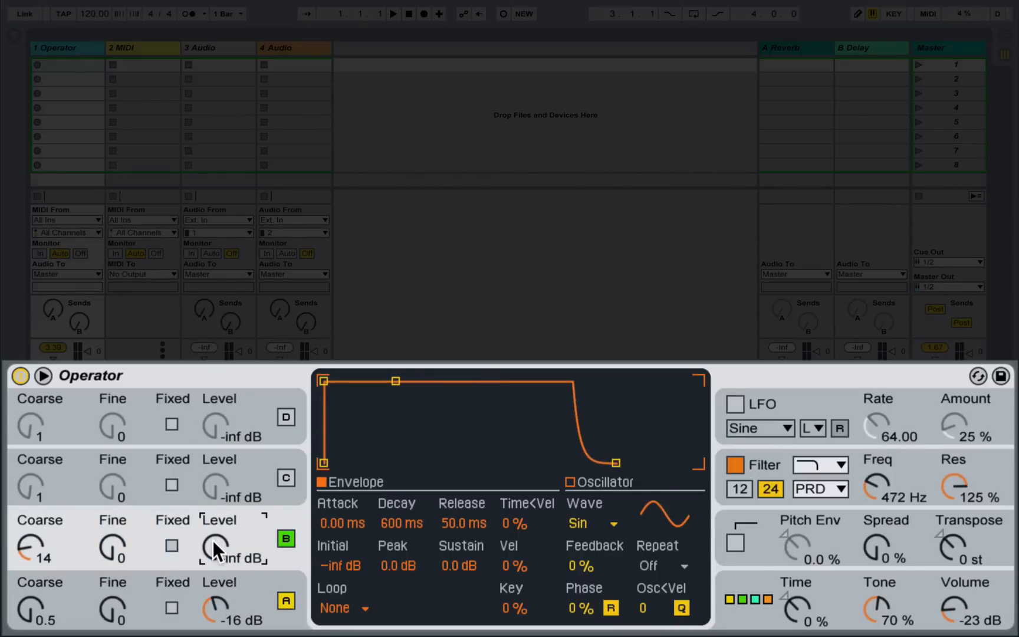
drag(211, 532, 215, 541)
drag(42, 551, 41, 537)
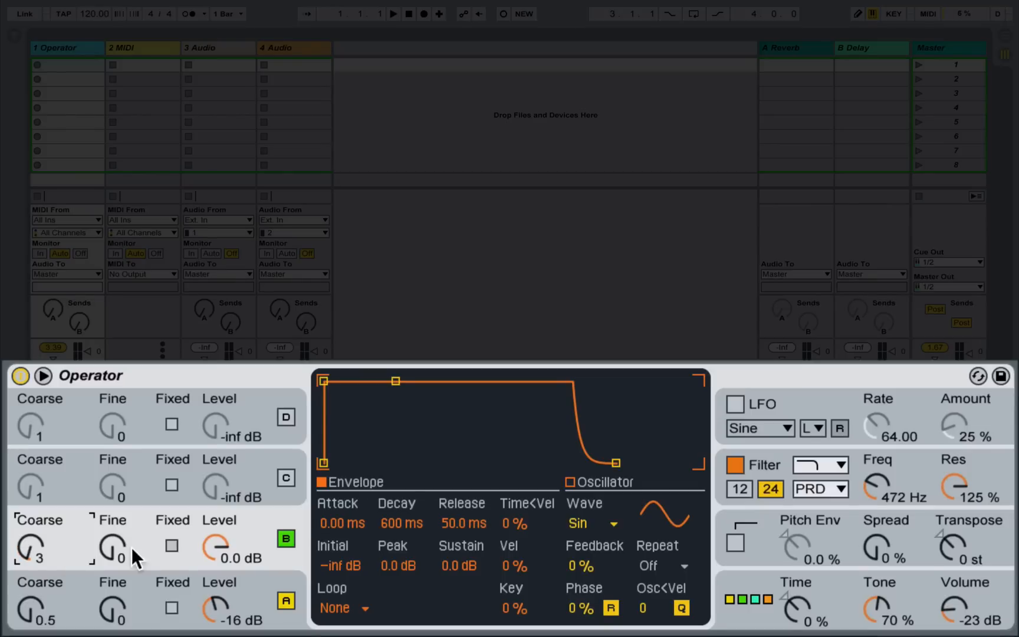
drag(132, 550, 132, 541)
drag(234, 545, 234, 554)
drag(105, 551, 105, 555)
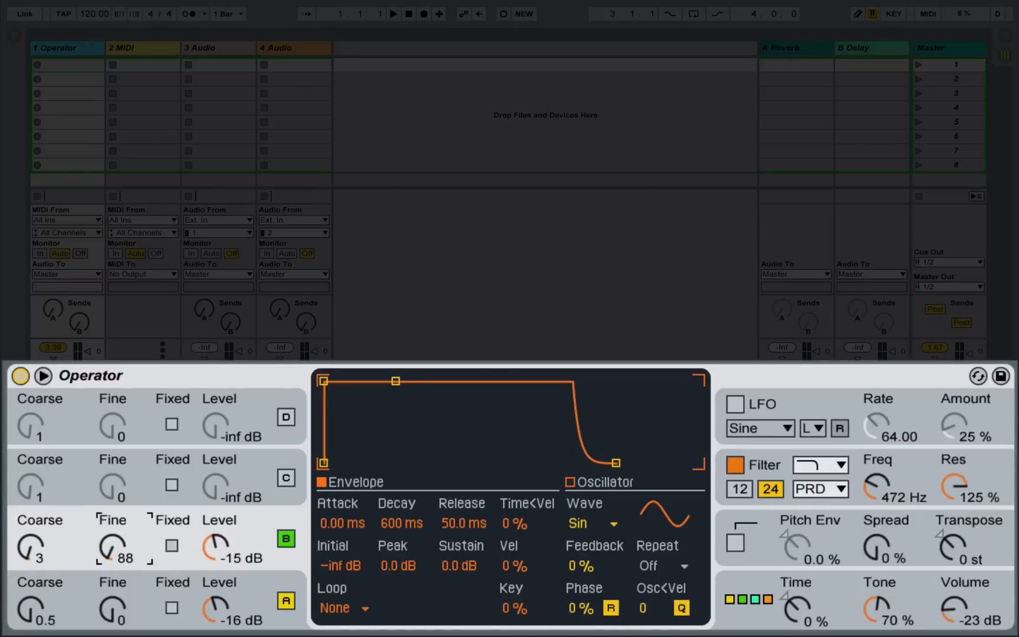
- Set oscillator B's envelope to an attack of 22.4 ms and a release of 969 ms
drag(323, 380, 378, 380)
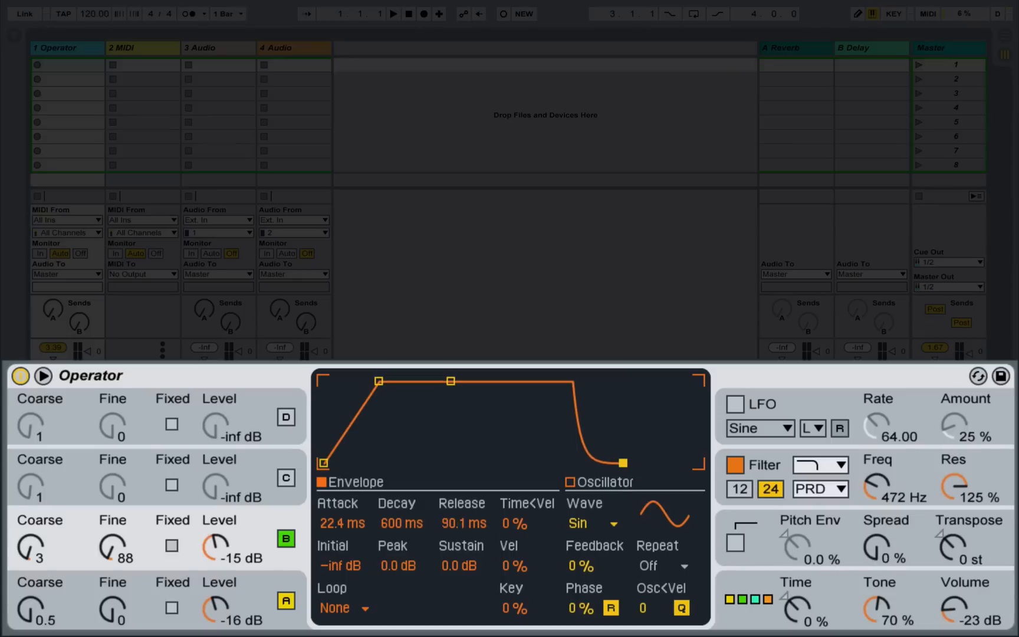
drag(623, 462, 649, 462)
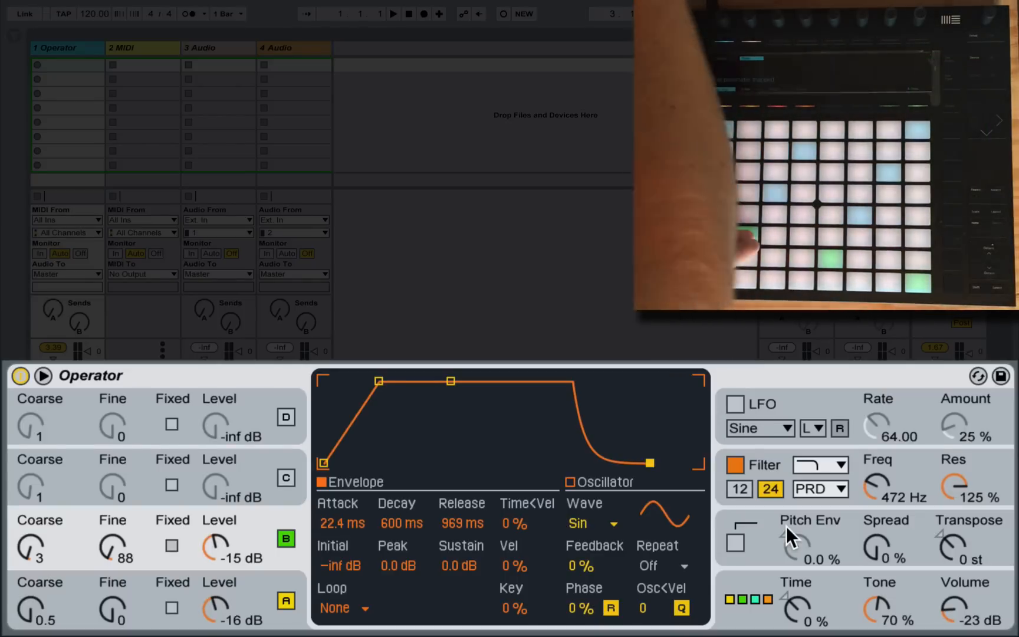
- Raise Operator's spread to 70 % and volume to -12 dB, and set the filter to 499 Hz with the 12 dB slope
drag(884, 555, 884, 513)
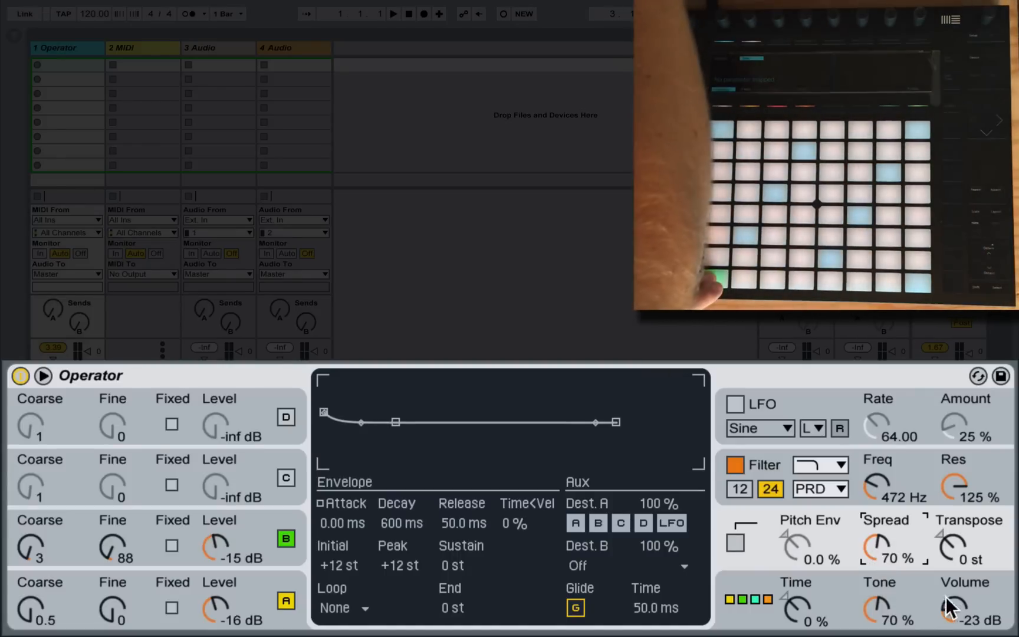
mouse_move(947, 602)
mouse_down()
mouse_move(946, 592)
mouse_move(961, 603)
mouse_up()
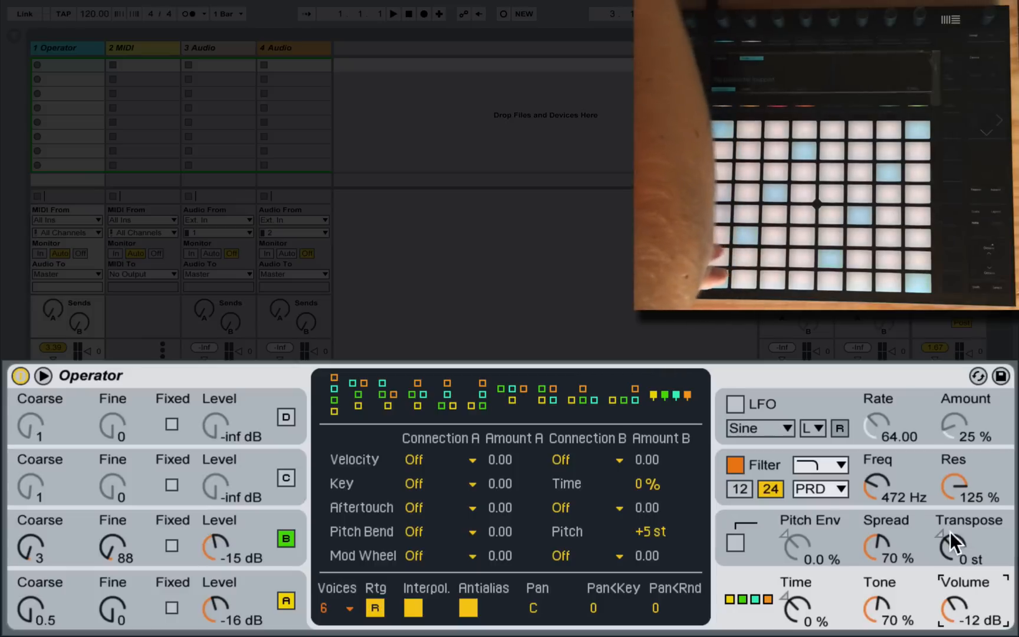
mouse_move(878, 501)
mouse_down()
mouse_move(876, 487)
mouse_move(865, 490)
mouse_up()
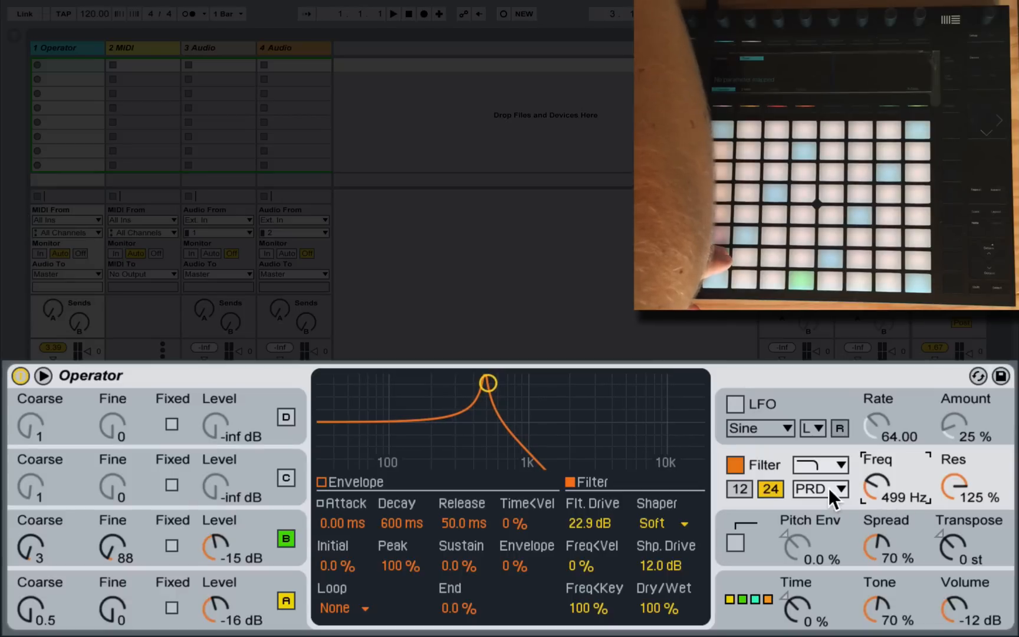
click(746, 490)
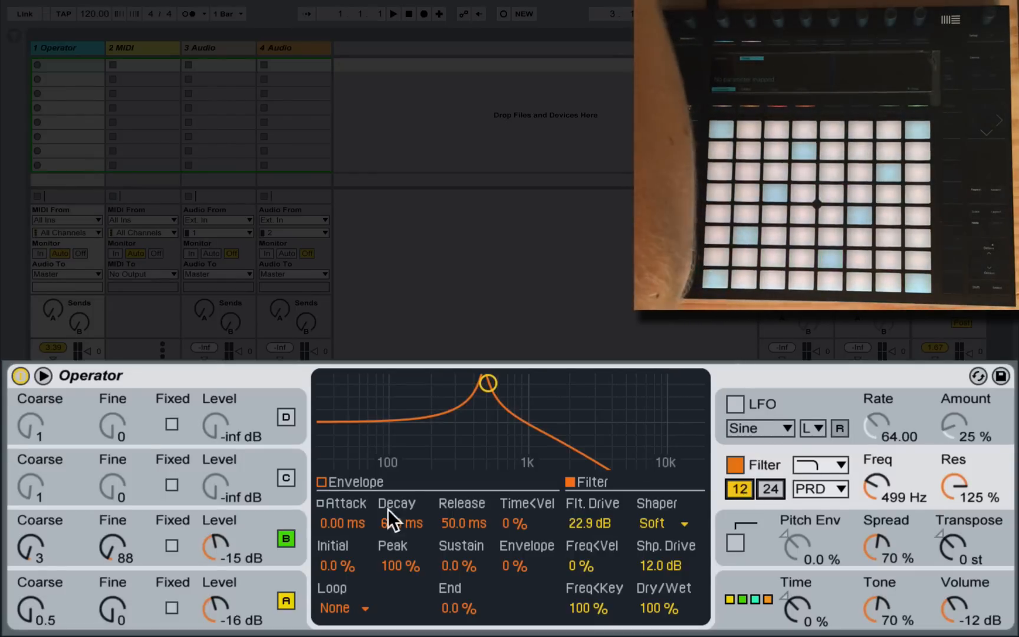
- Turn on oscillator C with its coarse tuning at 0.5 and its level at -22 dB
click(284, 479)
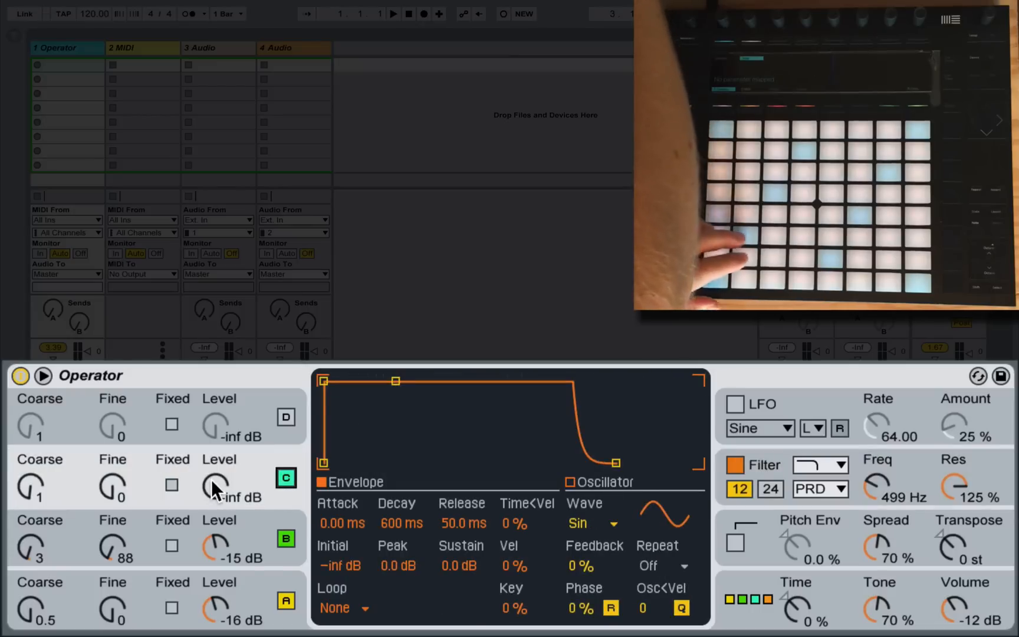
drag(218, 482, 217, 451)
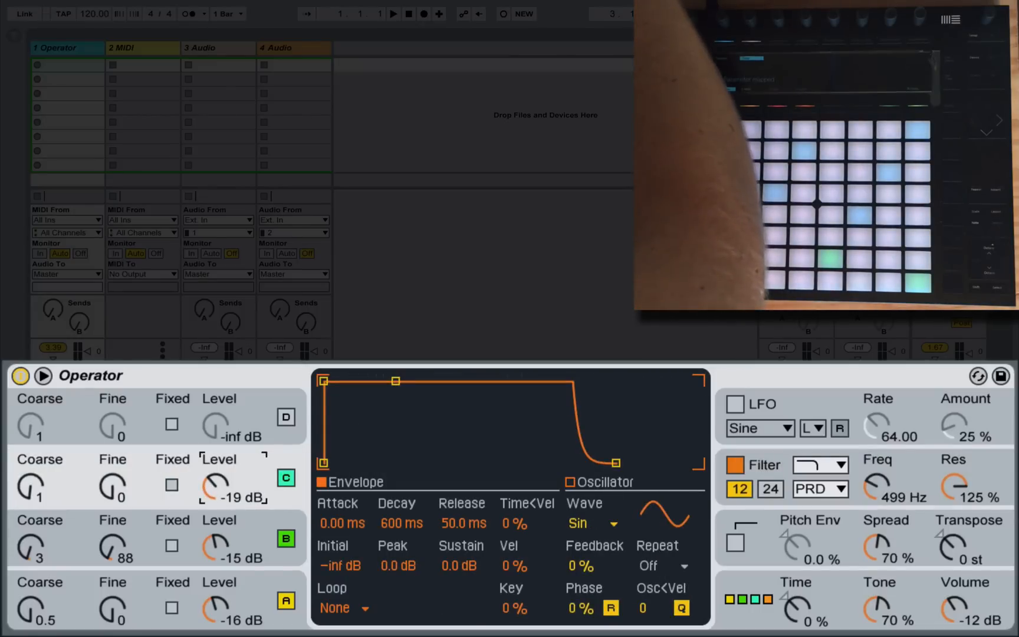
drag(66, 489, 103, 514)
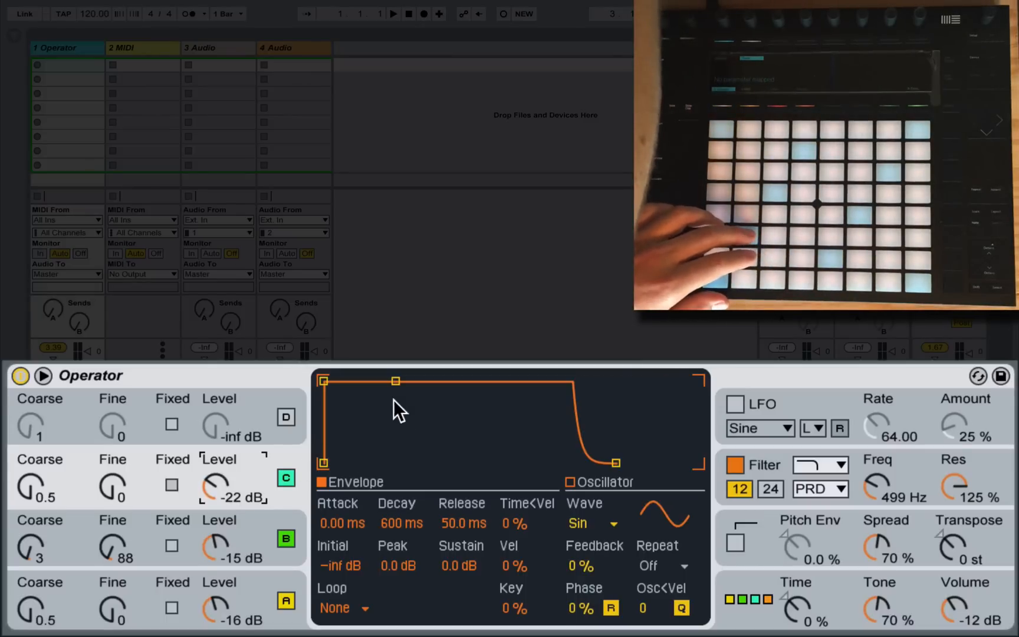
- Give oscillator C a decaying envelope with sustain at -inf dB and decay 149 ms, looping in Sync mode every 1/4
drag(396, 381, 397, 463)
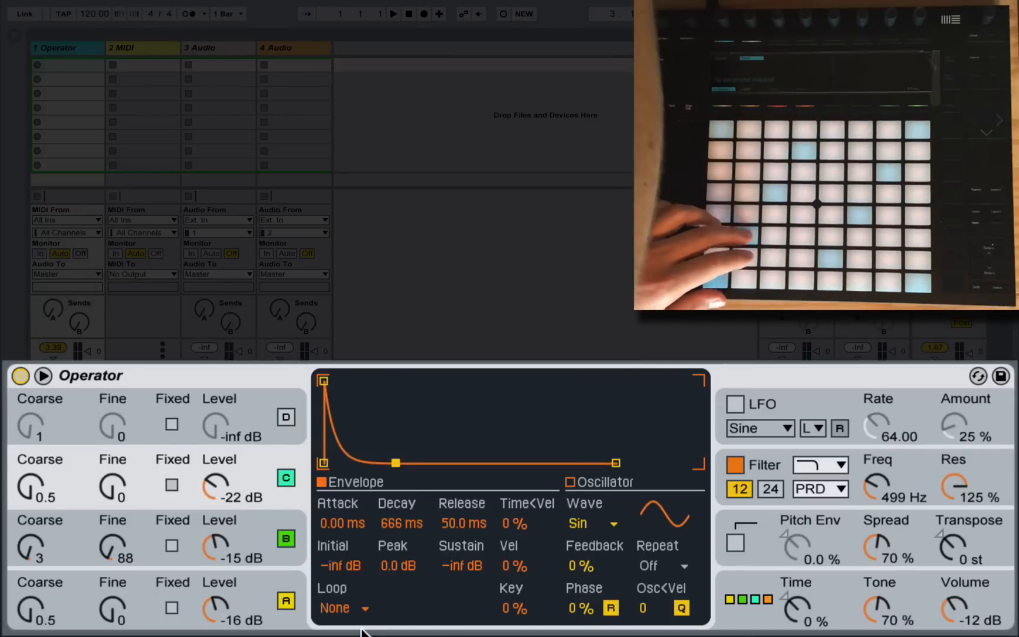
click(351, 605)
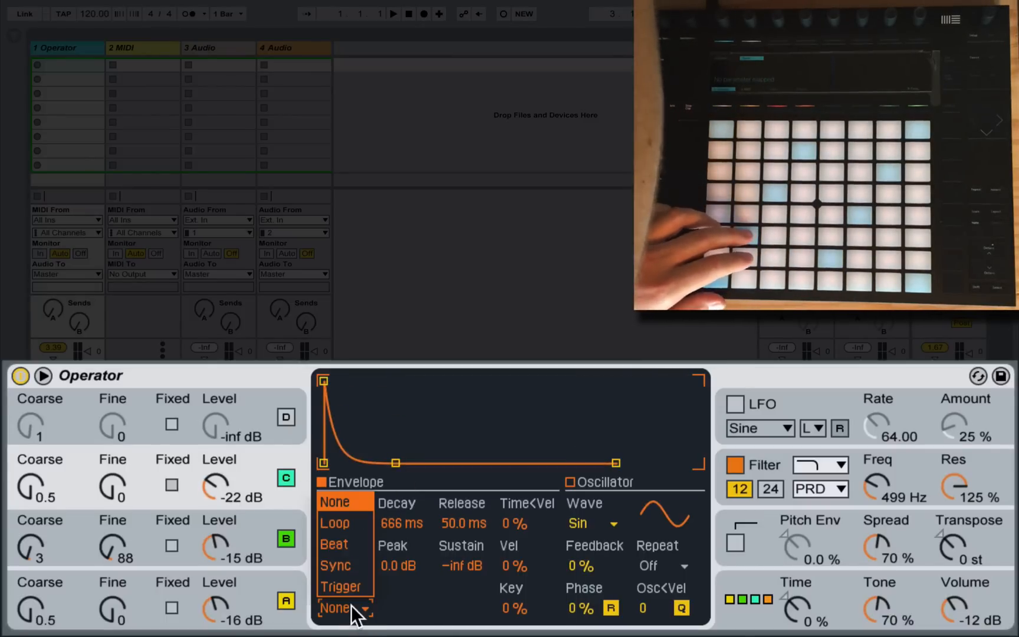
click(359, 558)
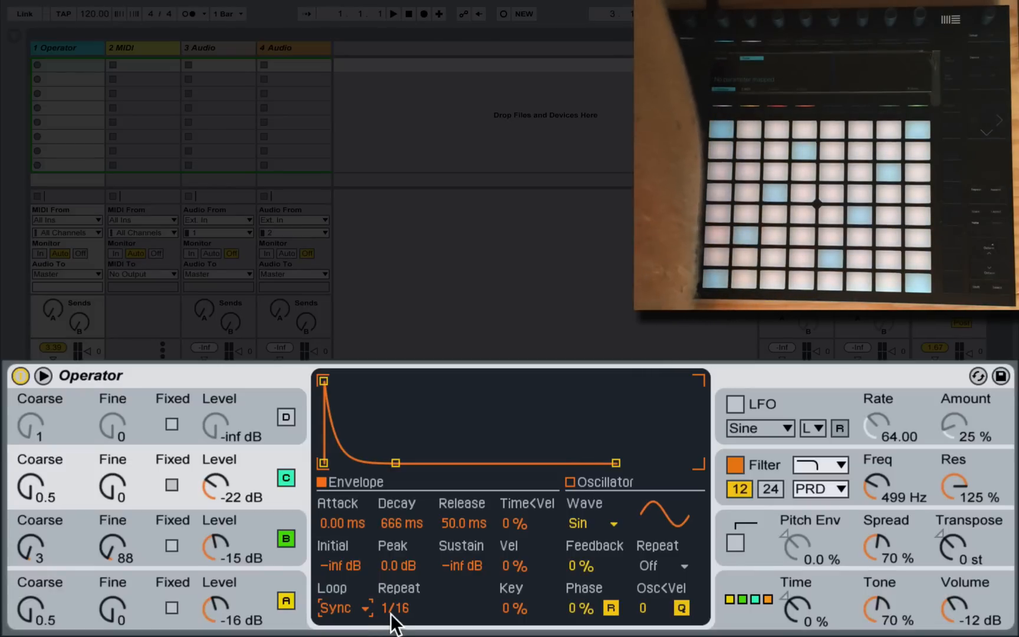
drag(392, 612, 392, 595)
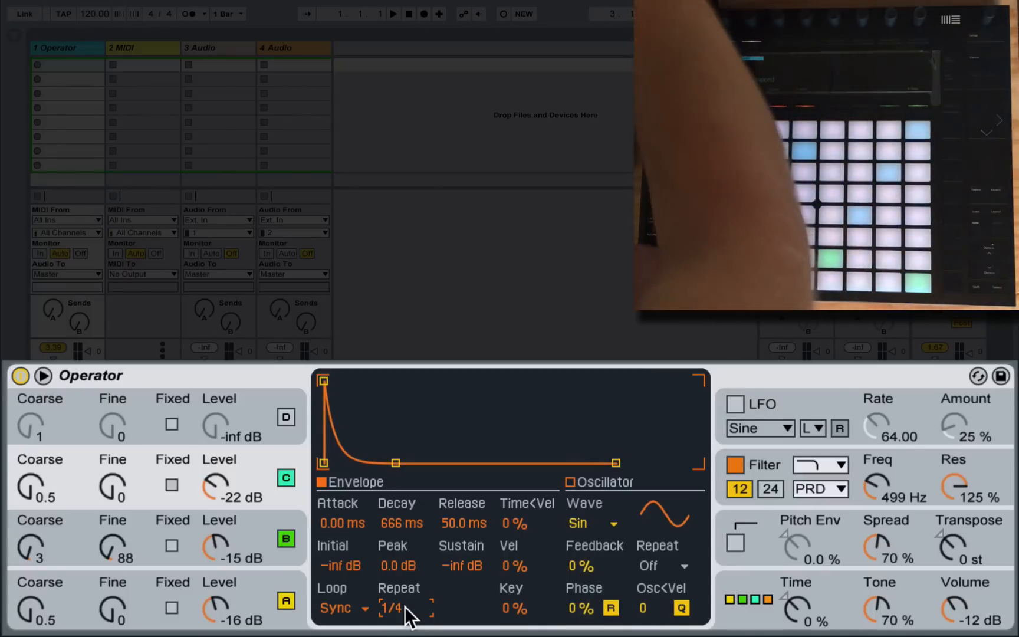
drag(396, 463, 379, 463)
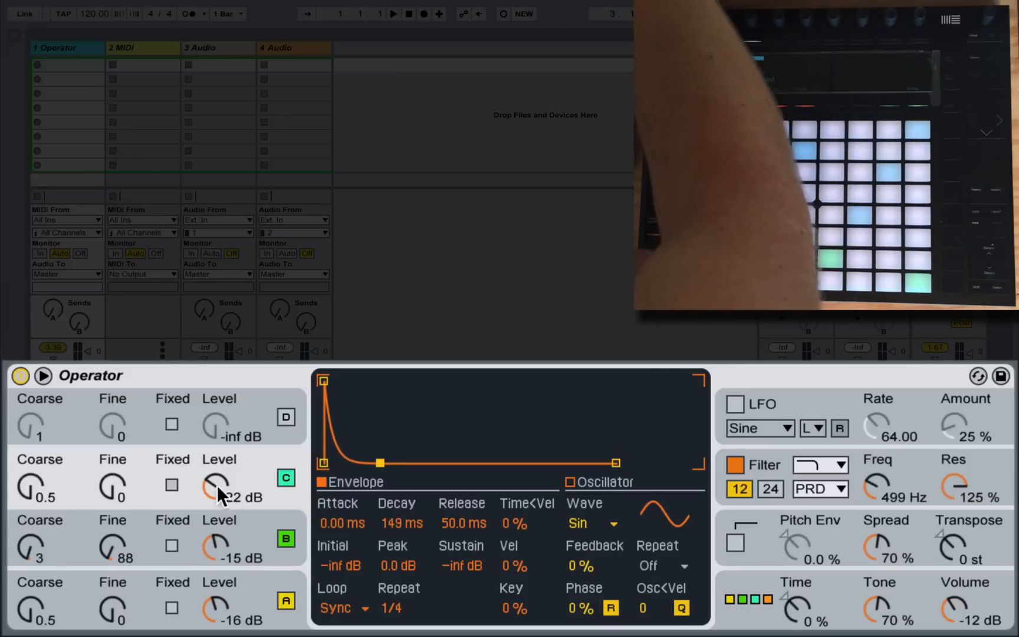
- Raise oscillator C's level to 0.0 dB, lengthen its envelope decay to 2.05 s and set its fine tuning to 105
drag(216, 485, 217, 467)
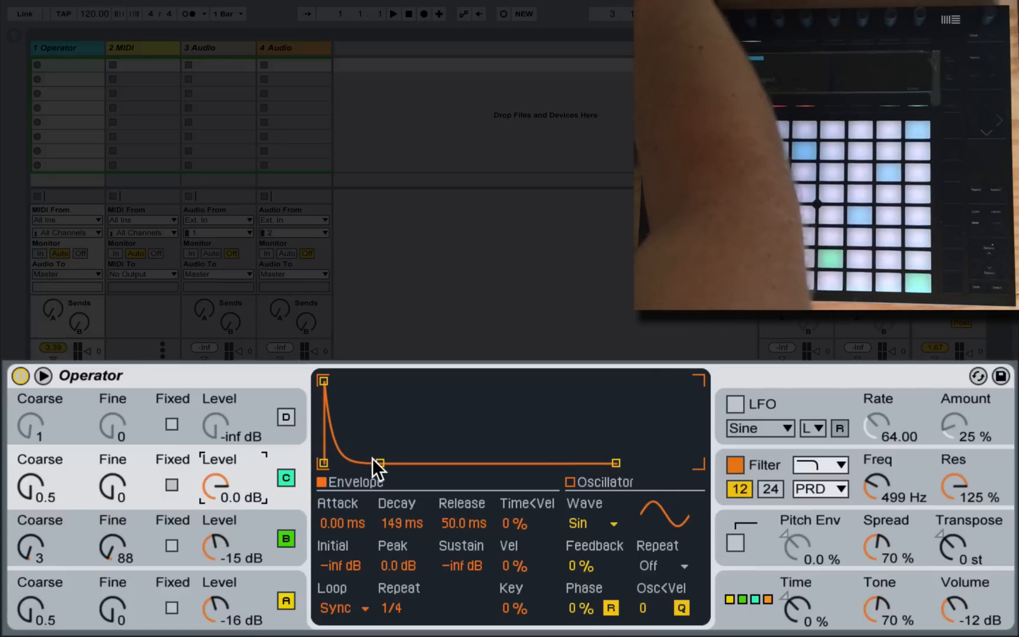
drag(380, 463, 404, 463)
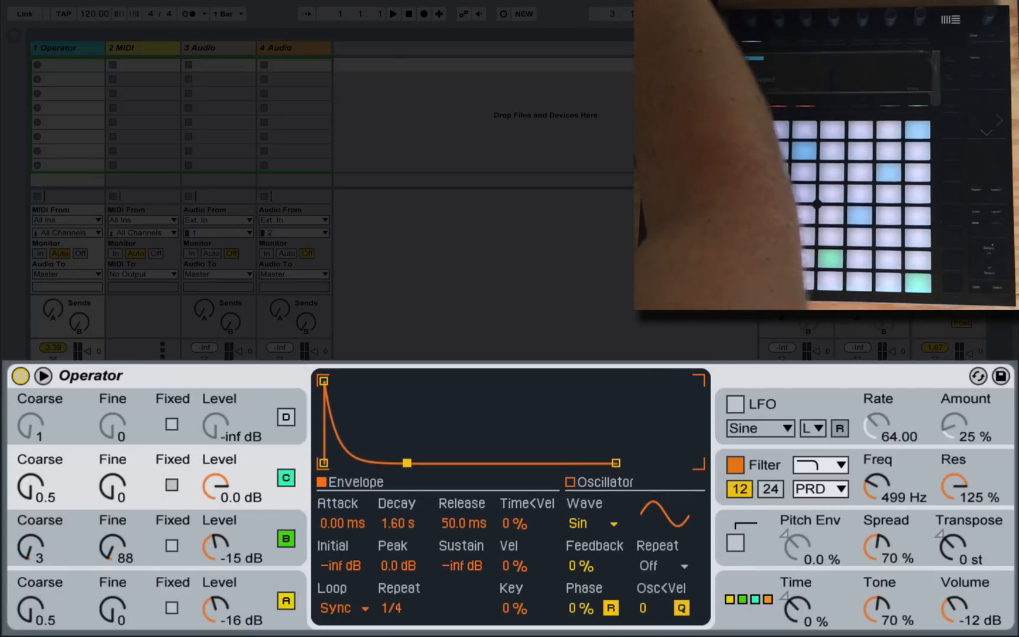
drag(114, 478, 114, 454)
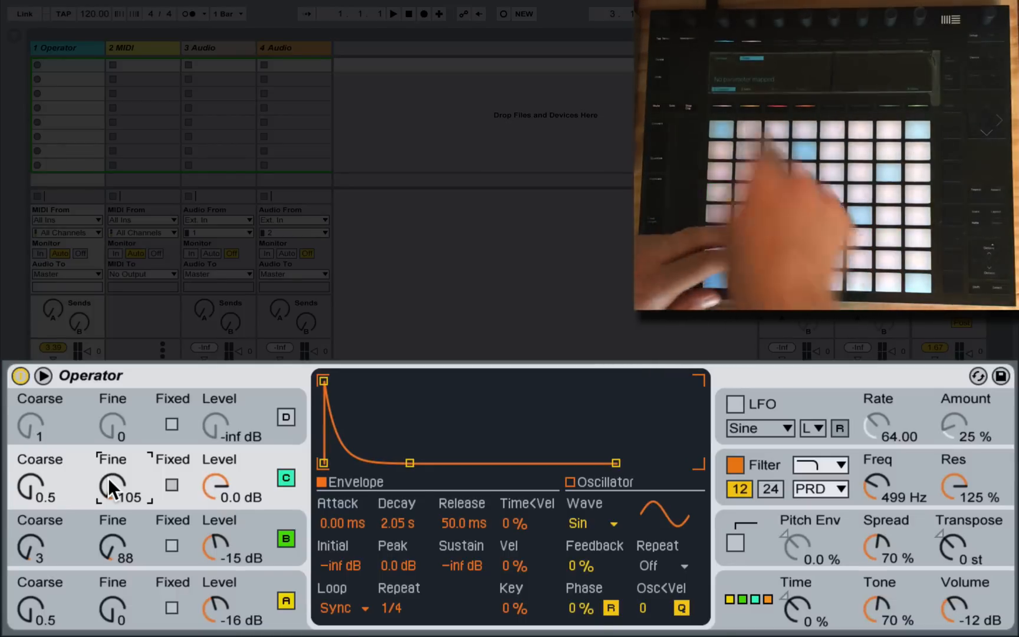
- Change the filter to a band-pass type with the OSR circuit and raise its frequency to 1.01 kHz
click(822, 465)
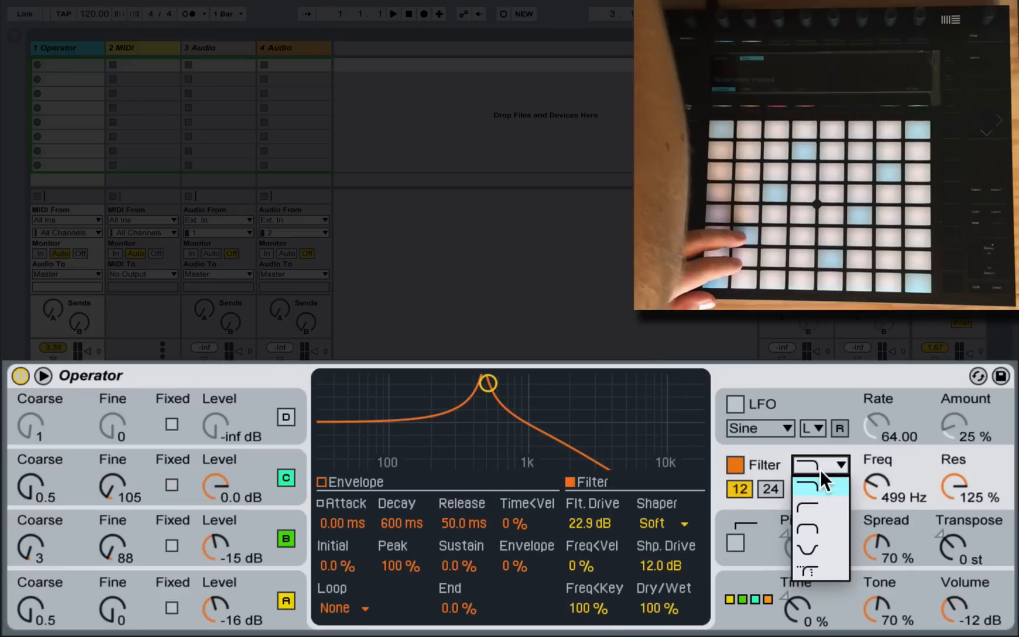
click(828, 534)
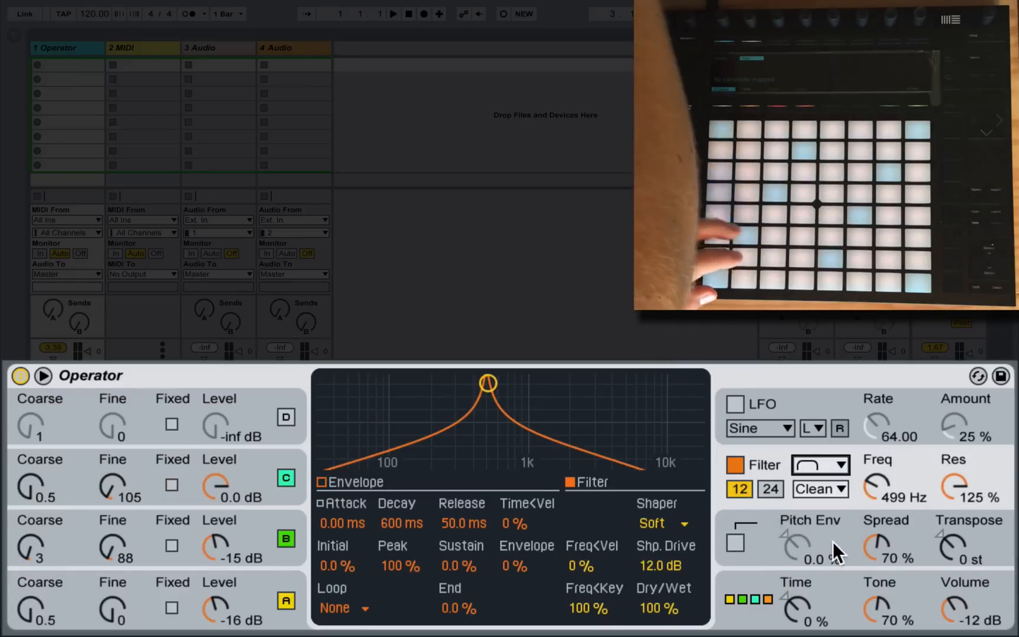
click(833, 490)
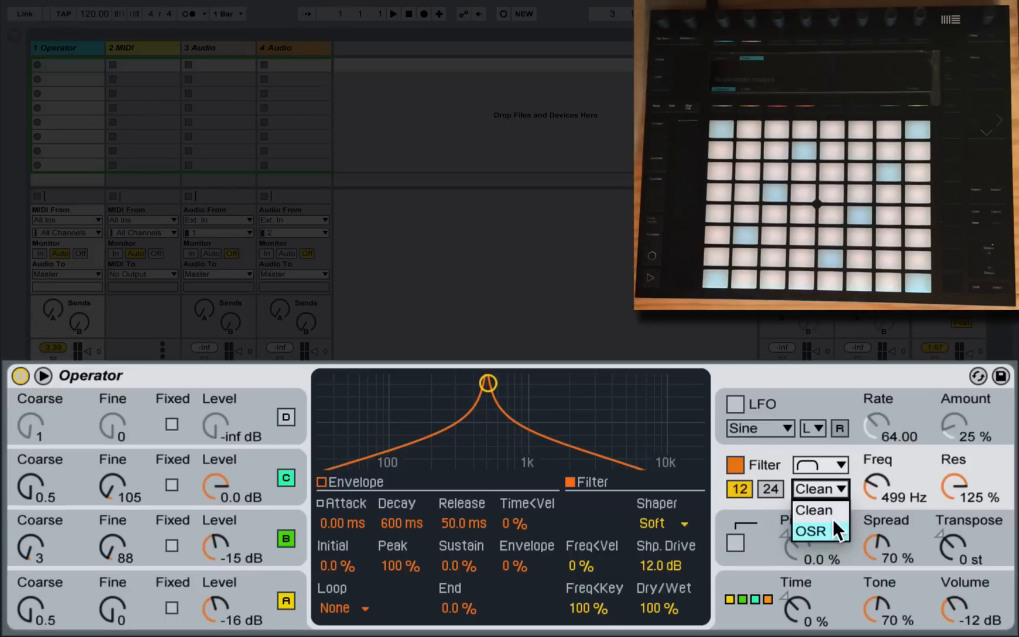
click(833, 519)
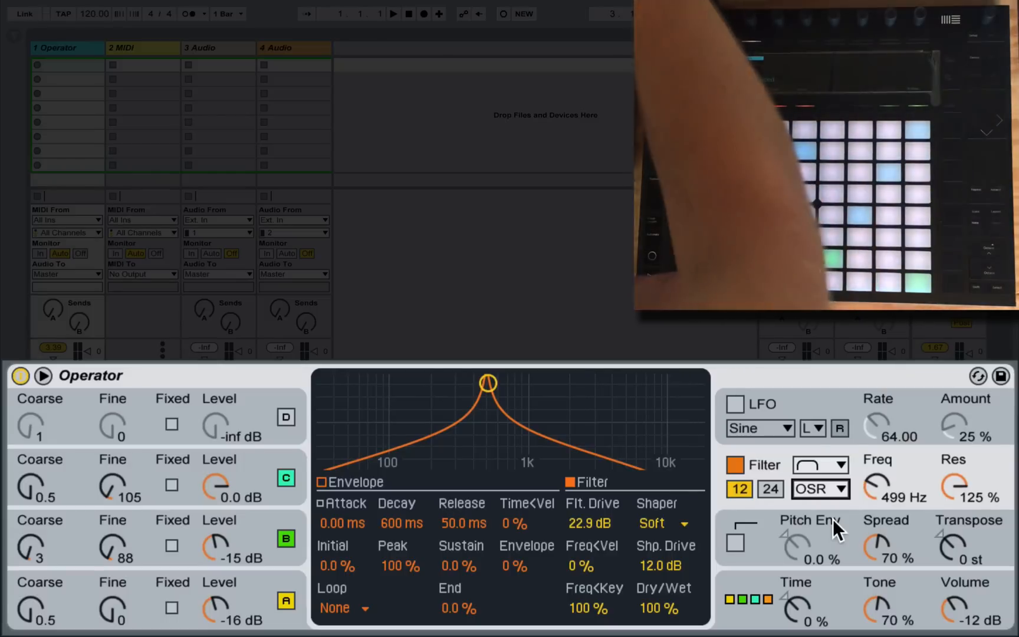
mouse_move(873, 490)
mouse_down()
mouse_move(873, 498)
mouse_move(873, 474)
mouse_up()
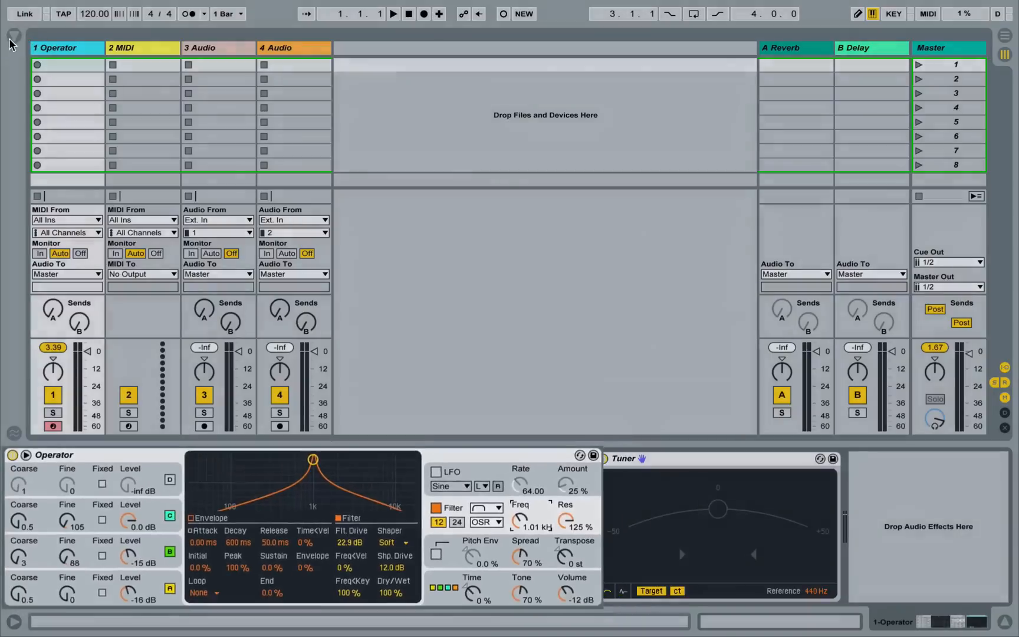
- Add the Native Instruments RC 48 plug-in after the Reverb device on return track A
click(13, 36)
click(45, 162)
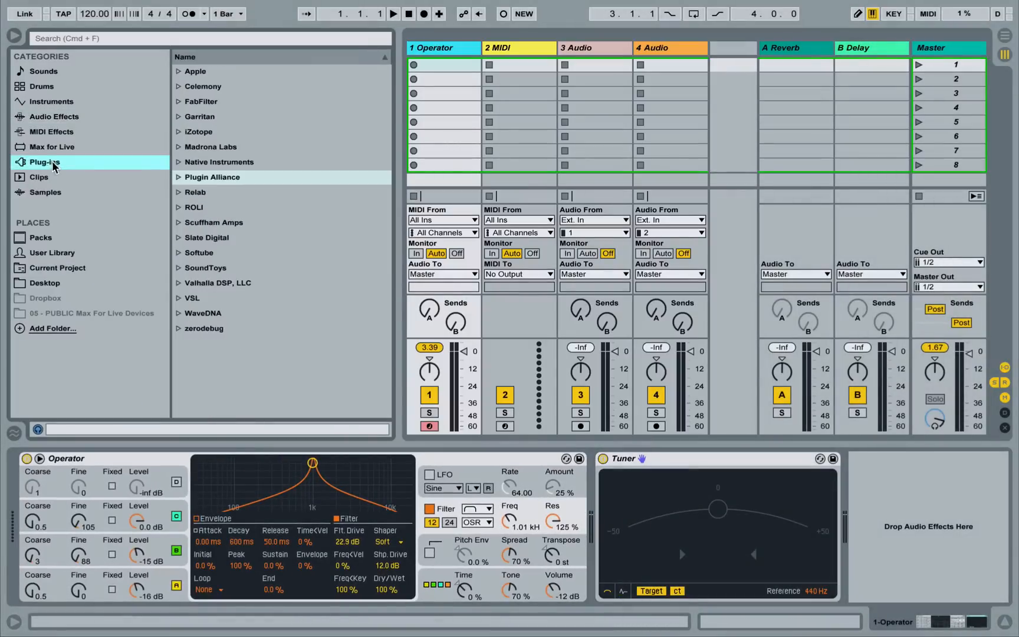
click(178, 163)
scroll(261, 271, down, 5)
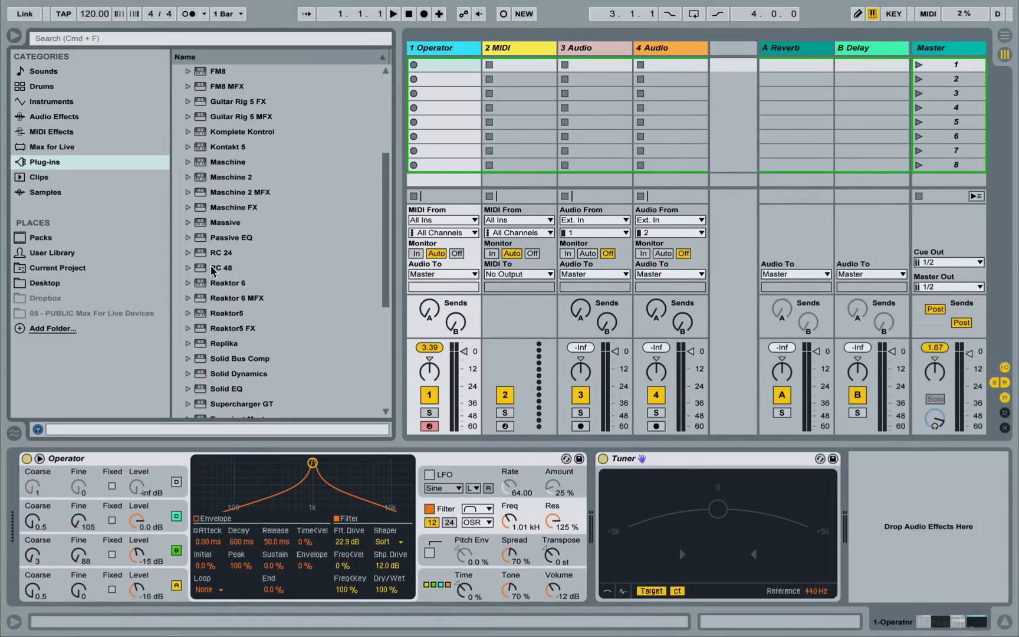
drag(213, 270, 786, 38)
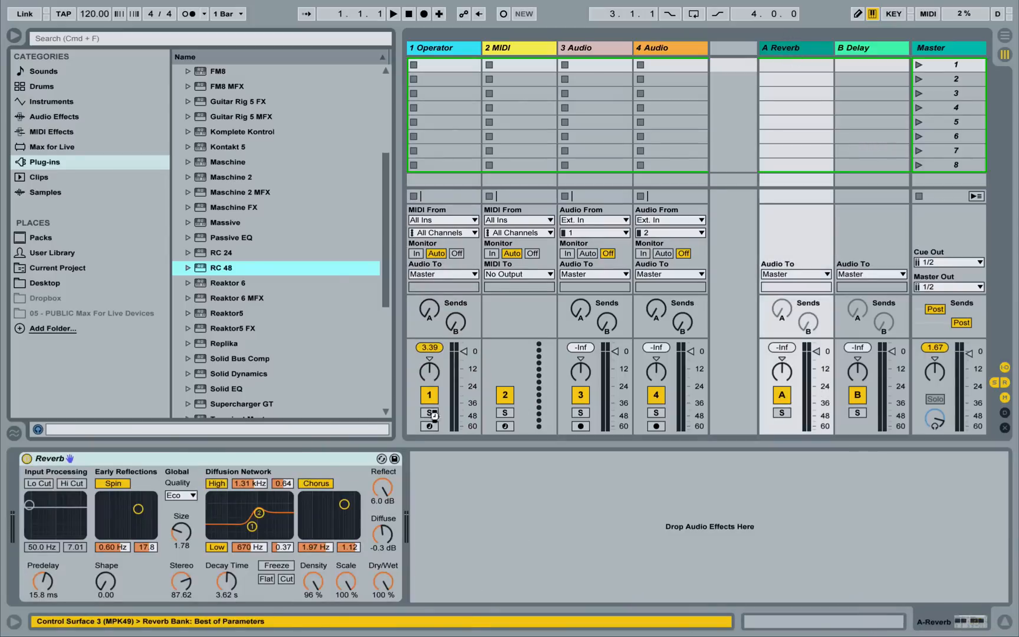
drag(432, 415, 448, 519)
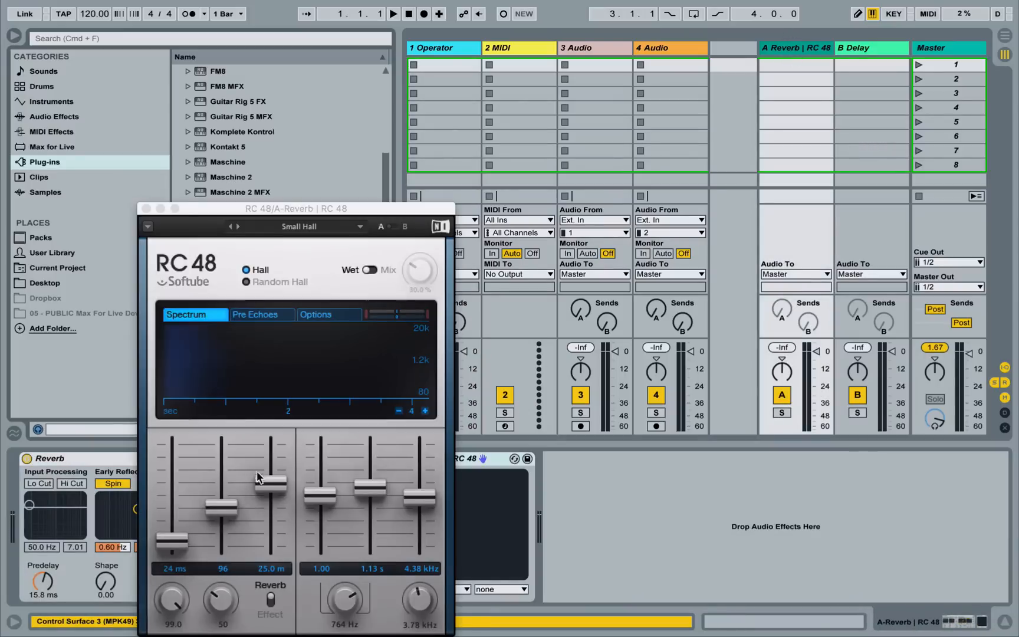
- Load the Piano Cloud preset from RC 48's Large category and close the plug-in window
click(312, 228)
mouse_move(333, 326)
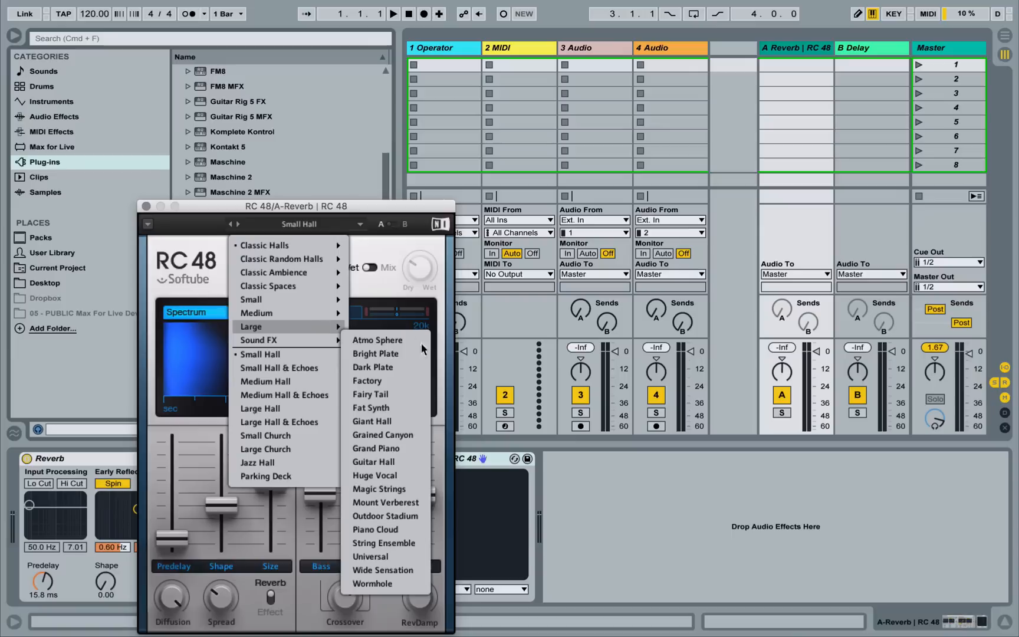
click(396, 527)
click(145, 205)
- Delete the Reverb device ahead of RC 48 on return A and show the Operator track with the browser hidden
click(209, 456)
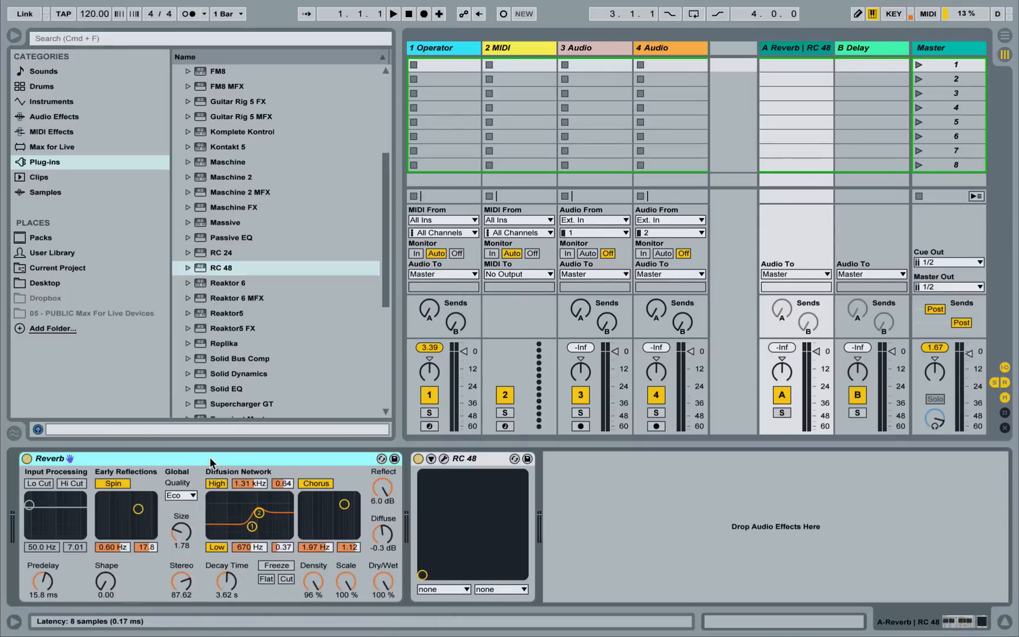
key(Delete)
key(super+alt+b)
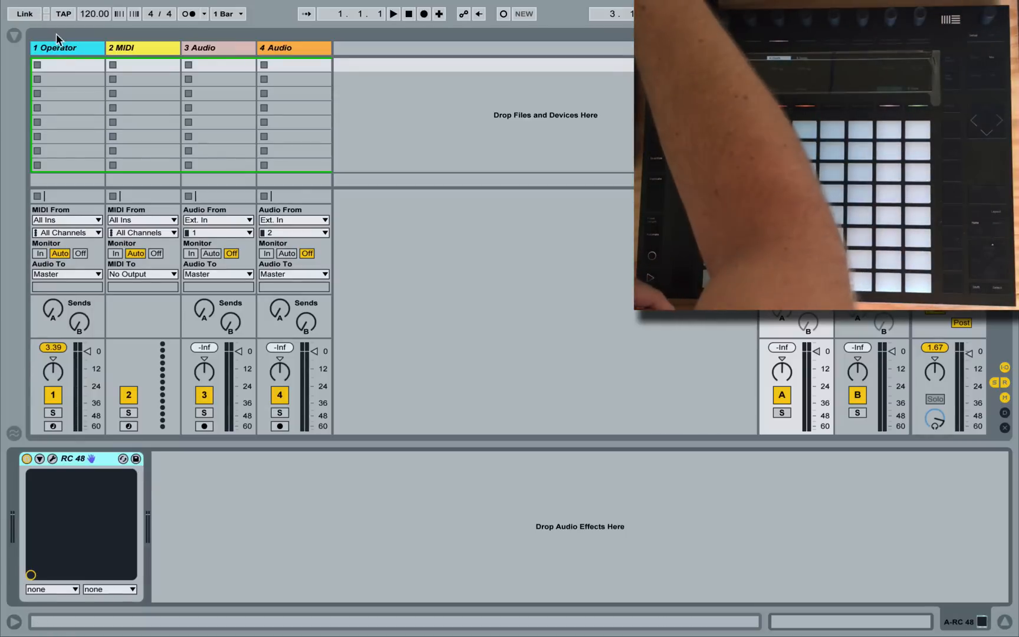
click(59, 48)
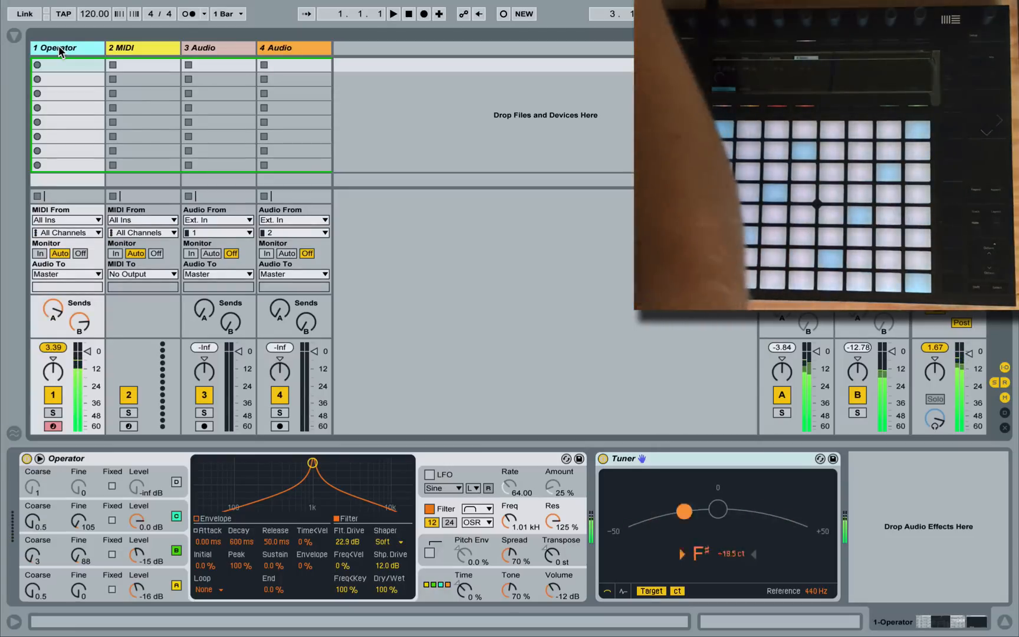
- Set return B's Delay to 36 % feedback and a right delay time of 5, with its send to return A enabled at -10.5 dB
click(854, 53)
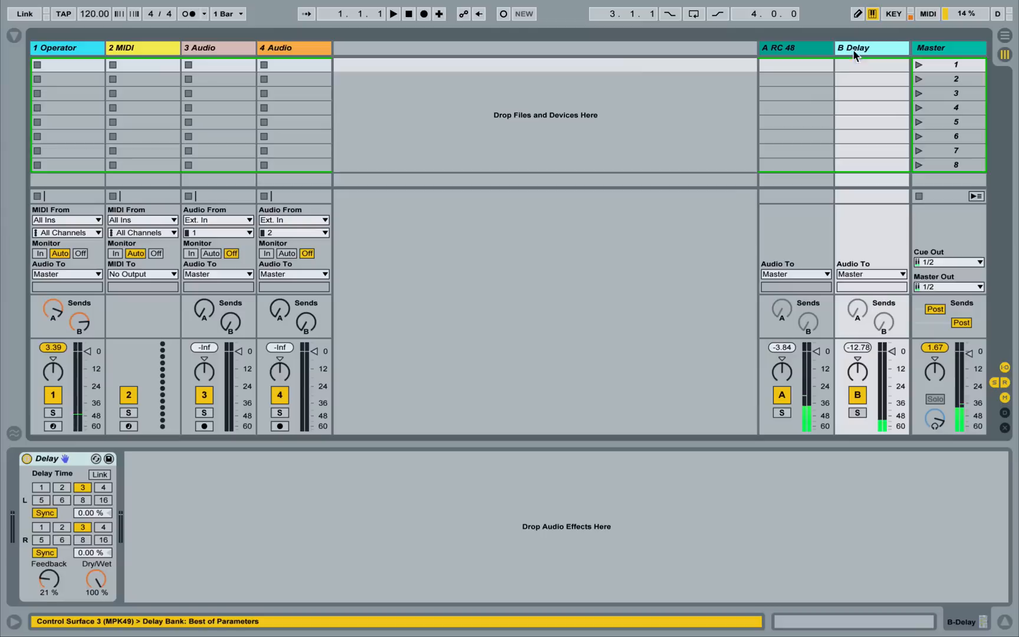
drag(50, 586, 50, 575)
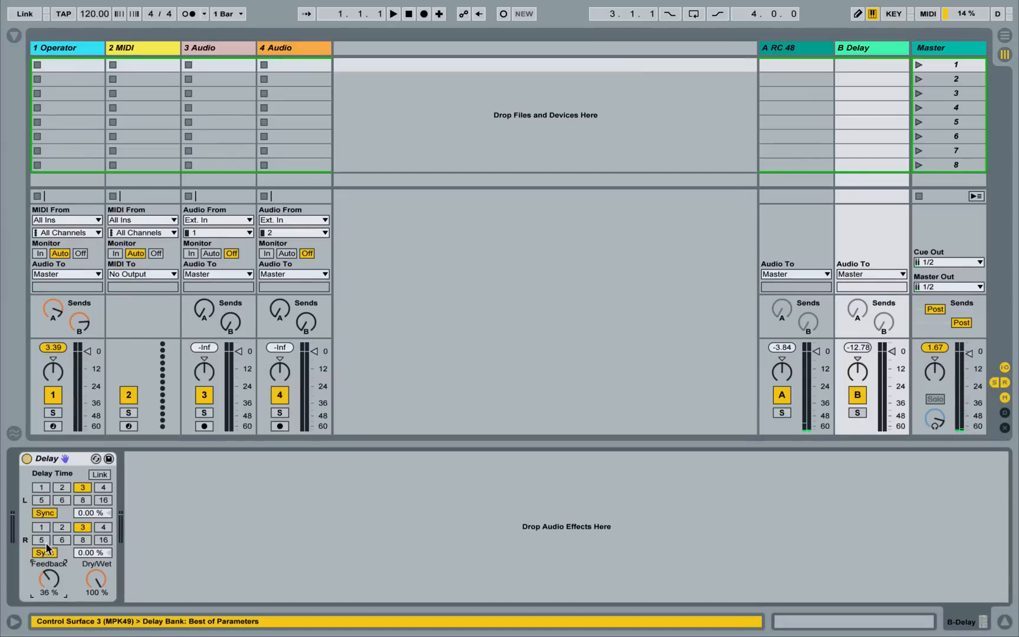
right_click(857, 308)
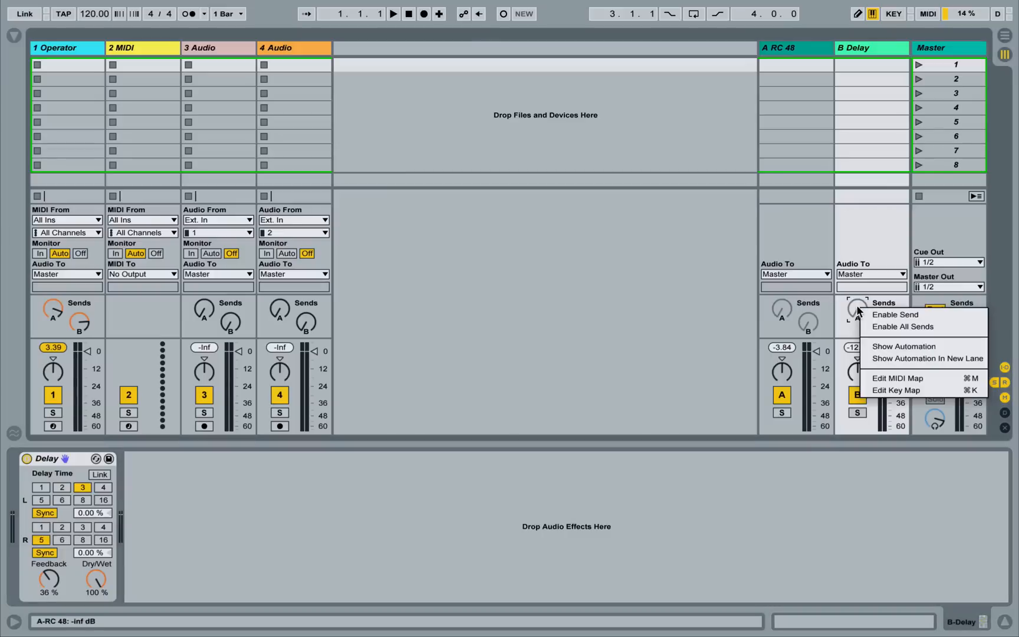
click(881, 320)
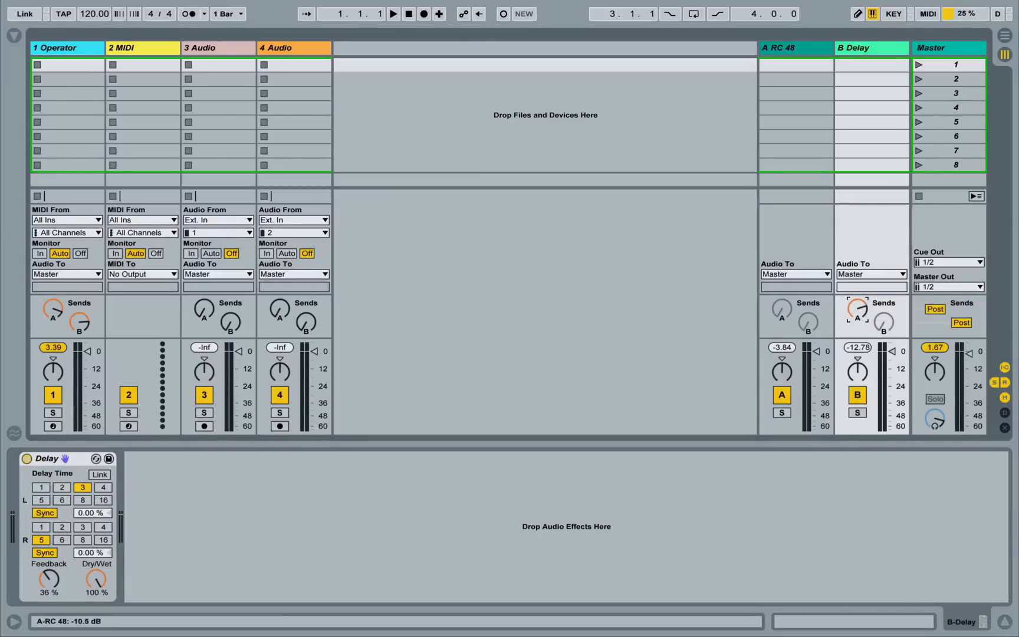
- Show Operator's filter envelope and set its amount to 27 % and decay to 7.16 s
click(84, 41)
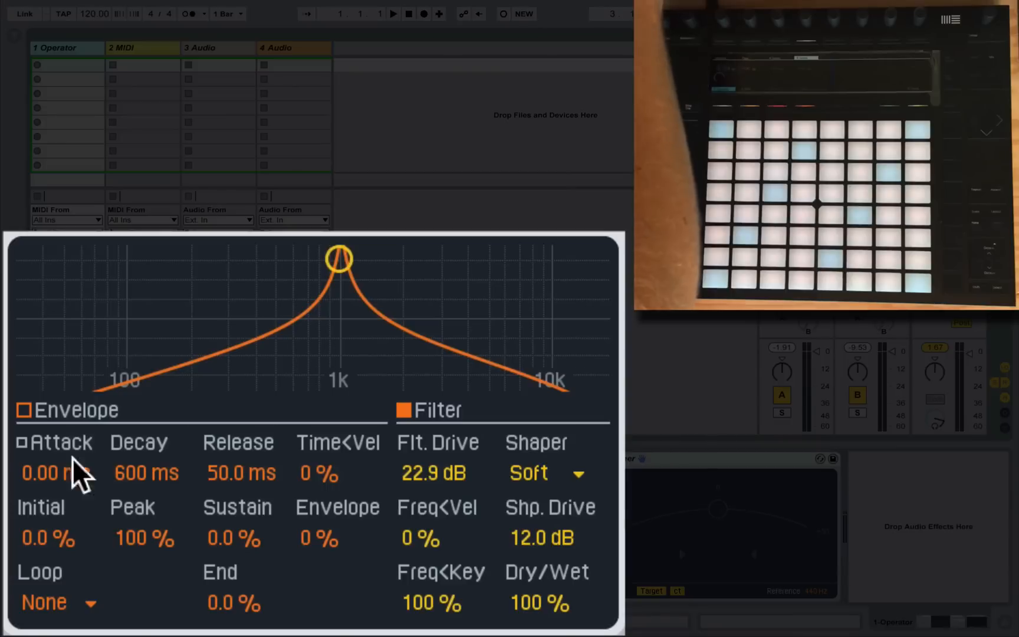
click(28, 401)
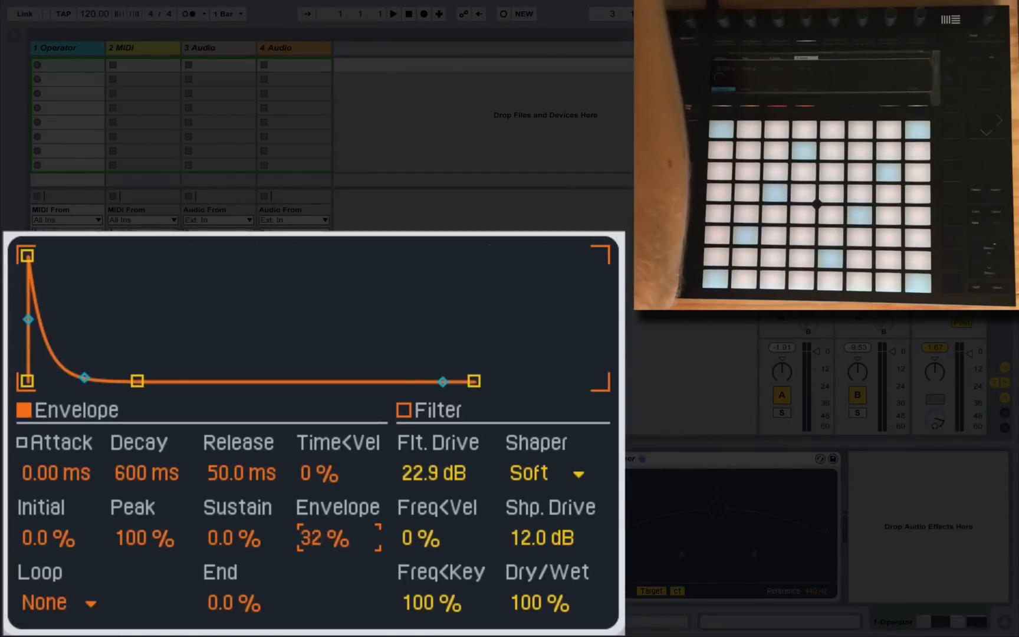
drag(137, 382, 180, 382)
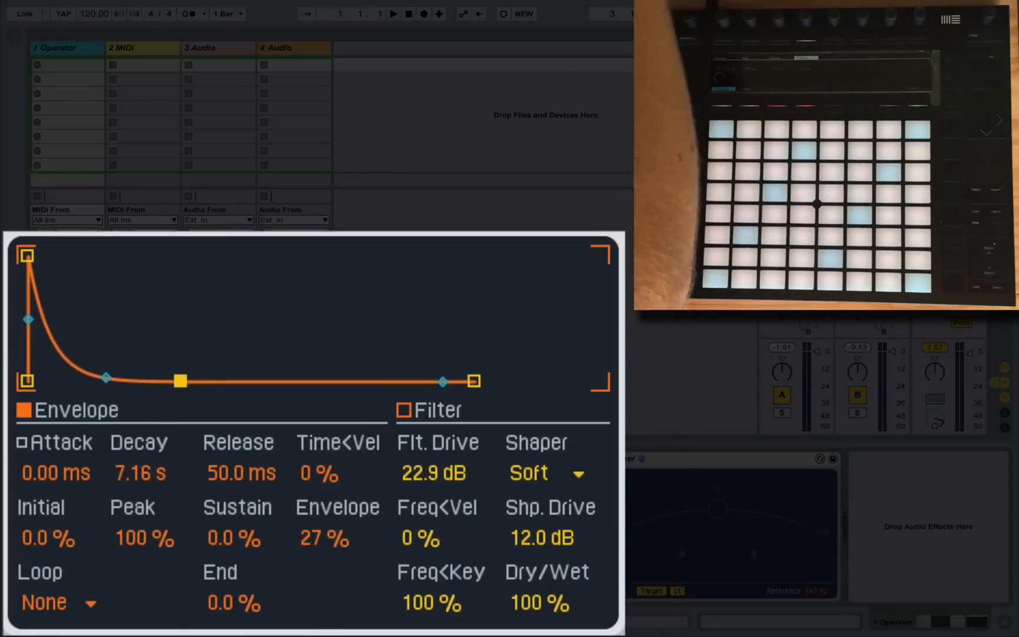
- Lengthen the filter envelope's attack to 1.09 s and raise the envelope amount to 50 %
drag(26, 255, 106, 252)
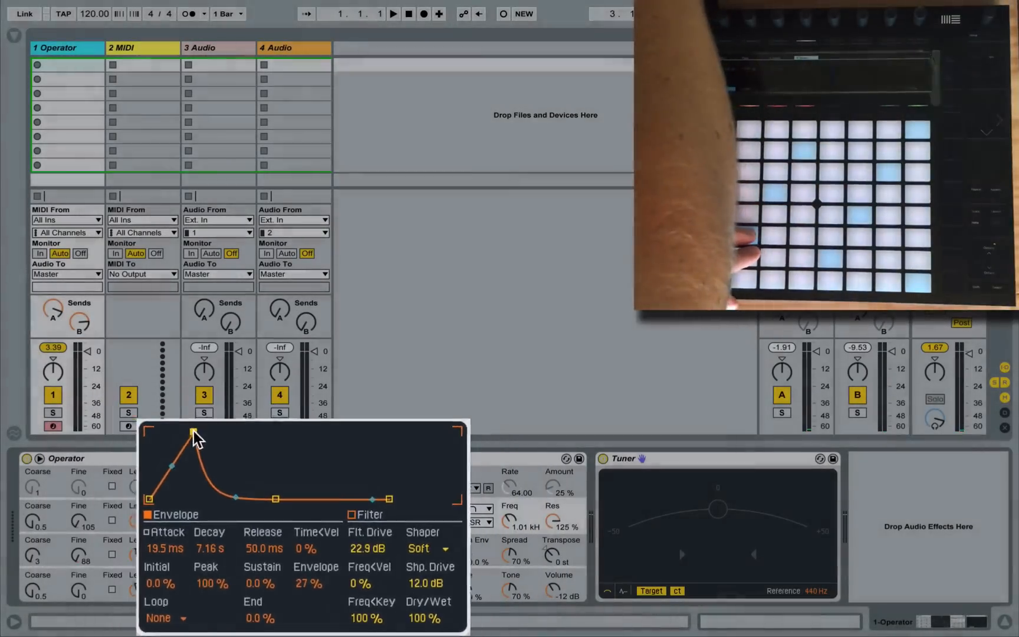
drag(194, 432, 203, 432)
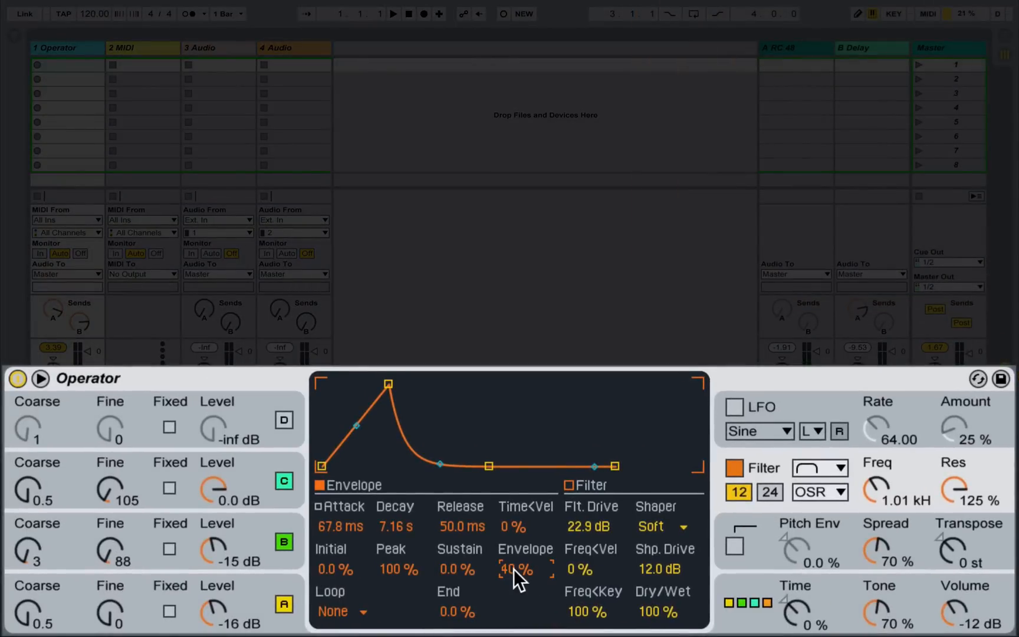
drag(514, 569, 514, 557)
drag(389, 383, 416, 384)
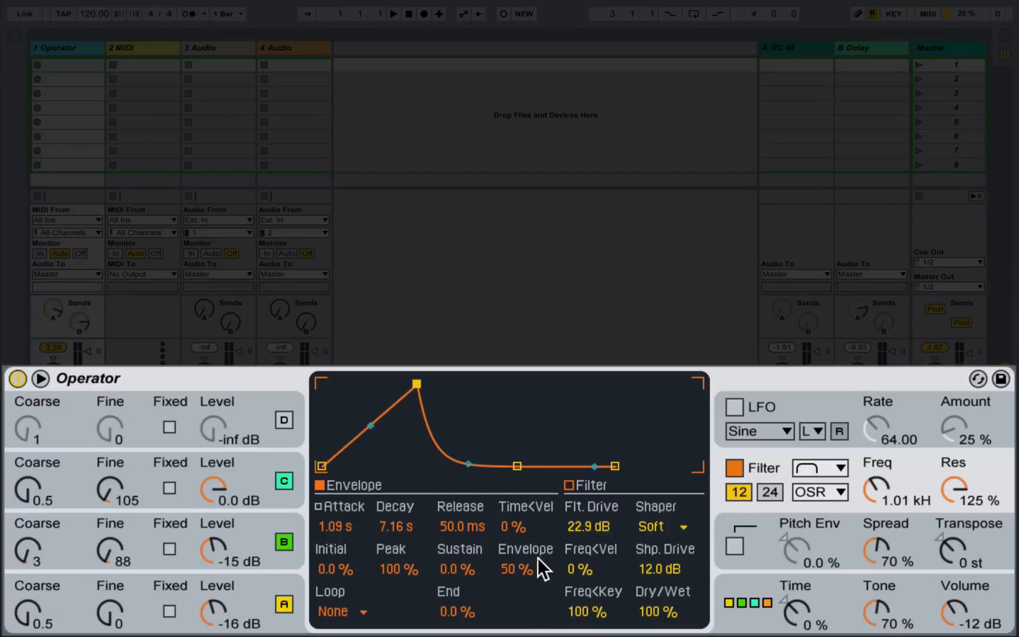
- Switch the filter to the 24 dB slope at 313 Hz and set its envelope to decay 6.32 s, sustain 17 % and release 1.41 s
click(770, 492)
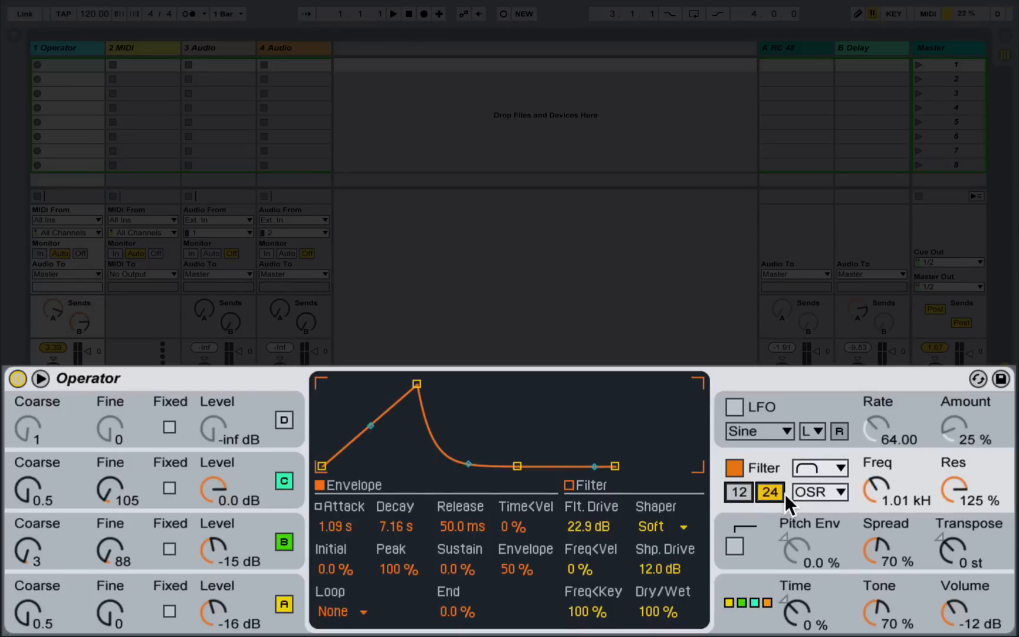
drag(872, 486, 872, 519)
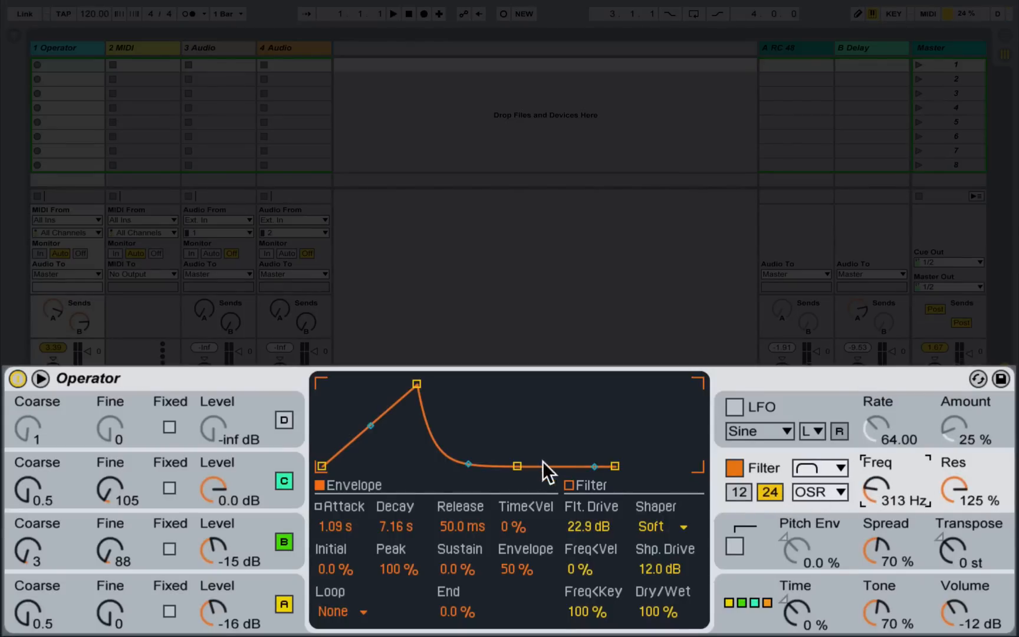
drag(514, 462, 516, 452)
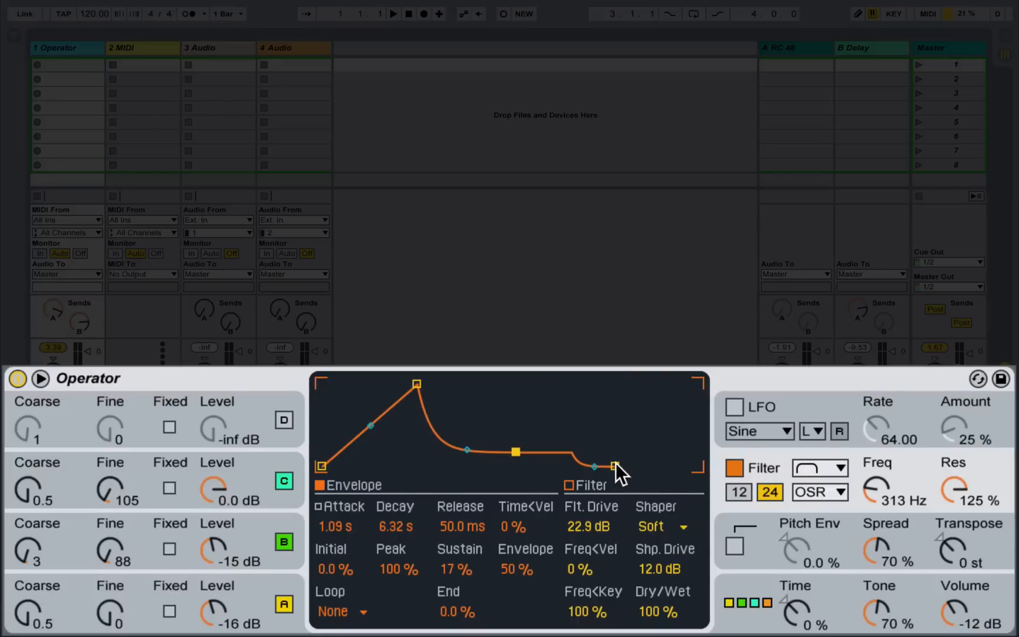
drag(614, 466, 652, 465)
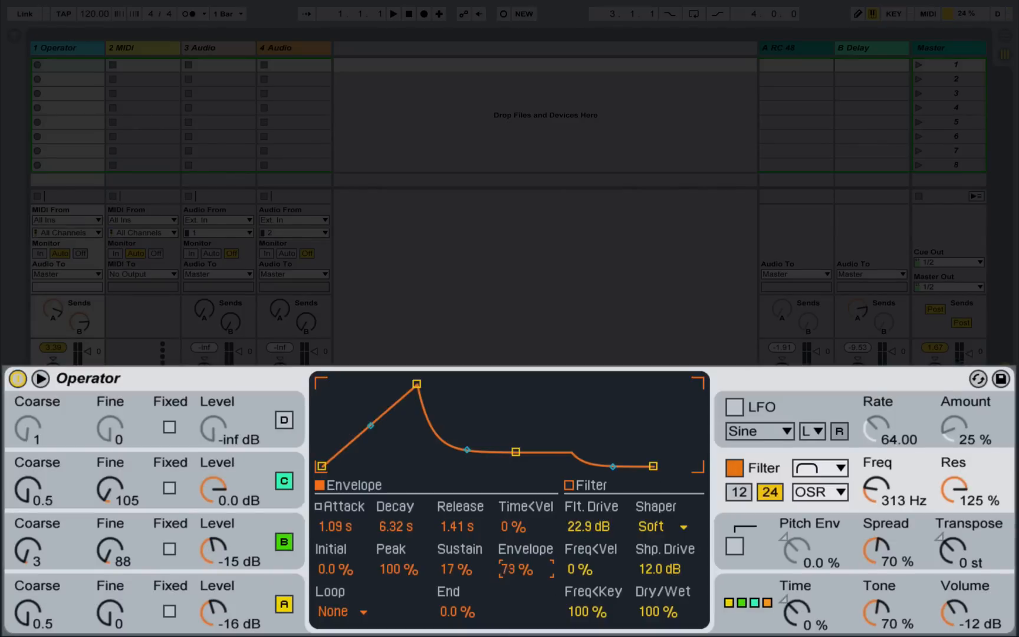
- Set the filter envelope amount to 100 %, filter frequency to 174 Hz, decay to 7.16 s, sustain to 29 % and attack slope to 45 %
drag(525, 569, 525, 546)
drag(877, 489, 876, 499)
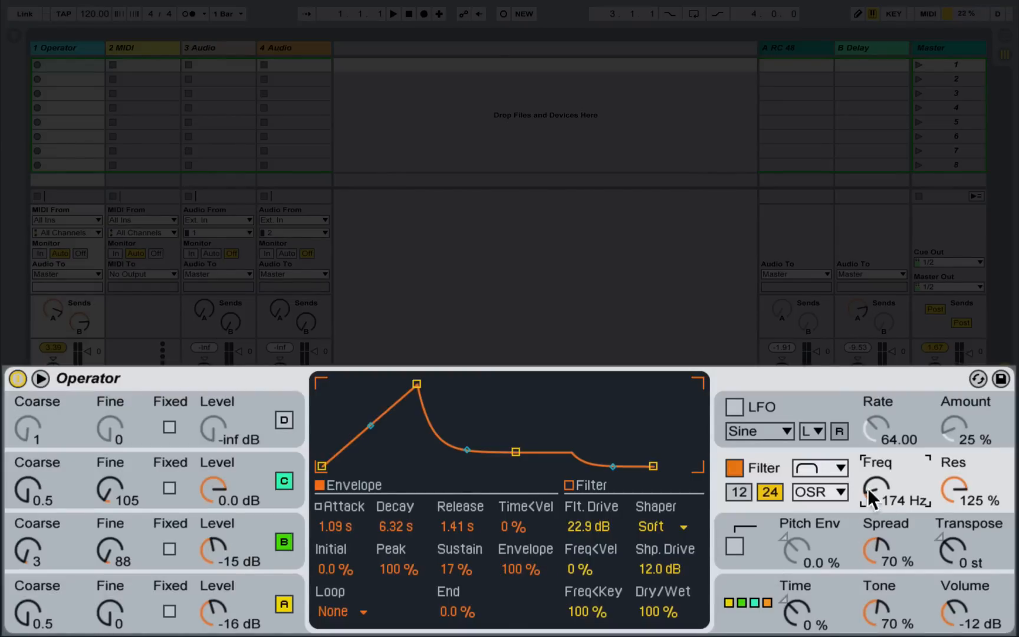
drag(515, 451, 517, 443)
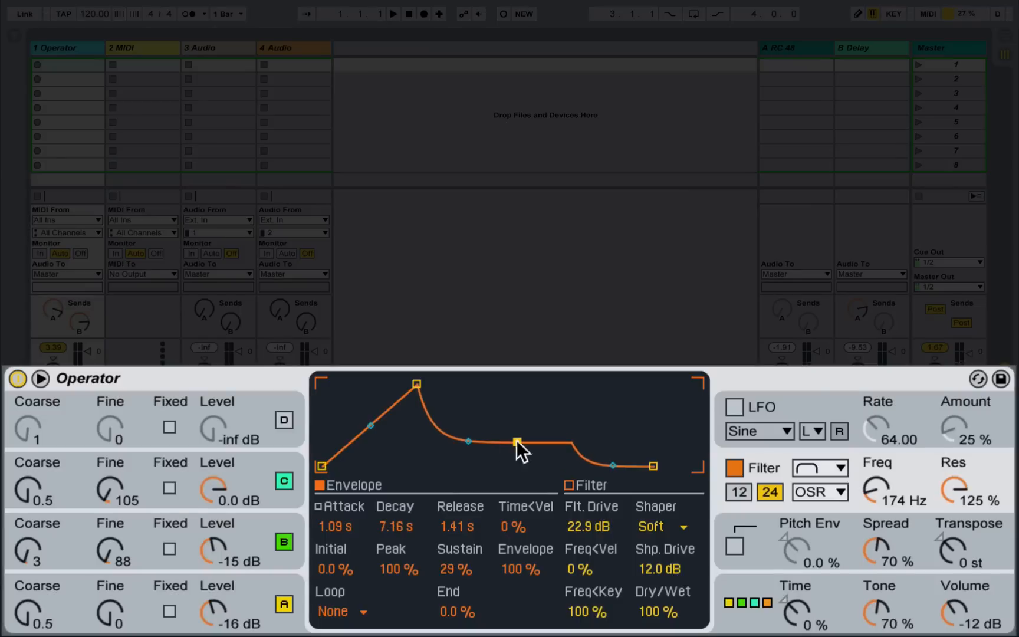
drag(372, 422, 369, 406)
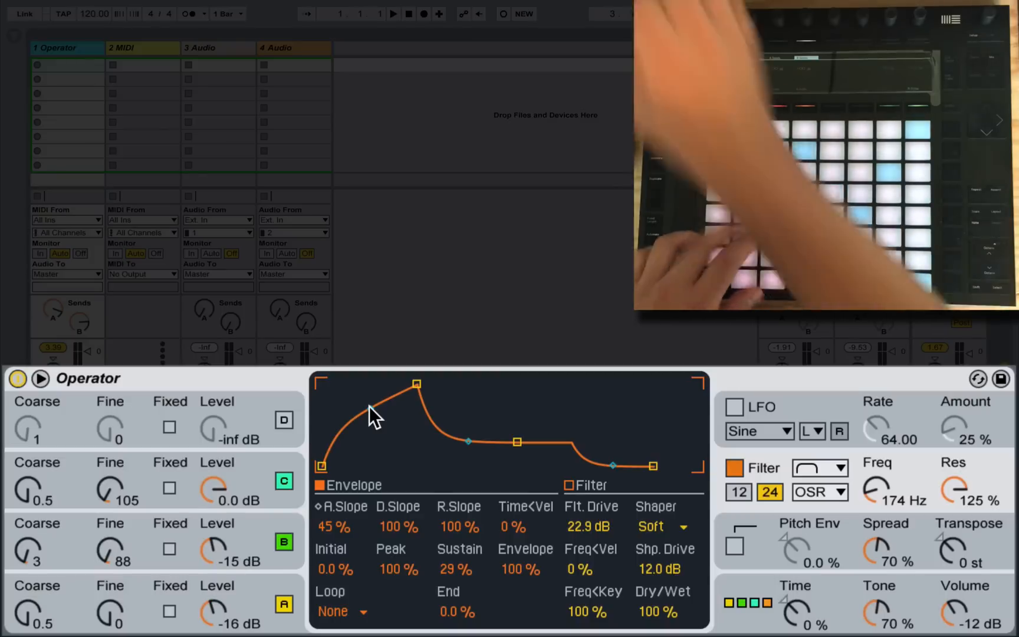
- Change the filter's shaper to Hard, raise the filter drive to 24.0 dB and lower the frequency to 75.1 Hz
click(665, 526)
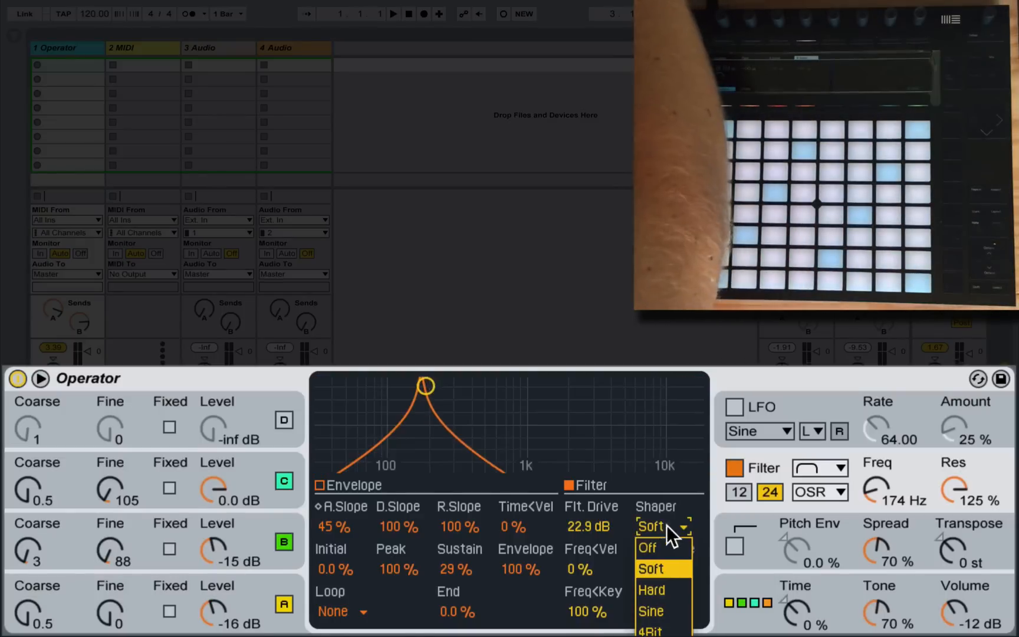
click(670, 588)
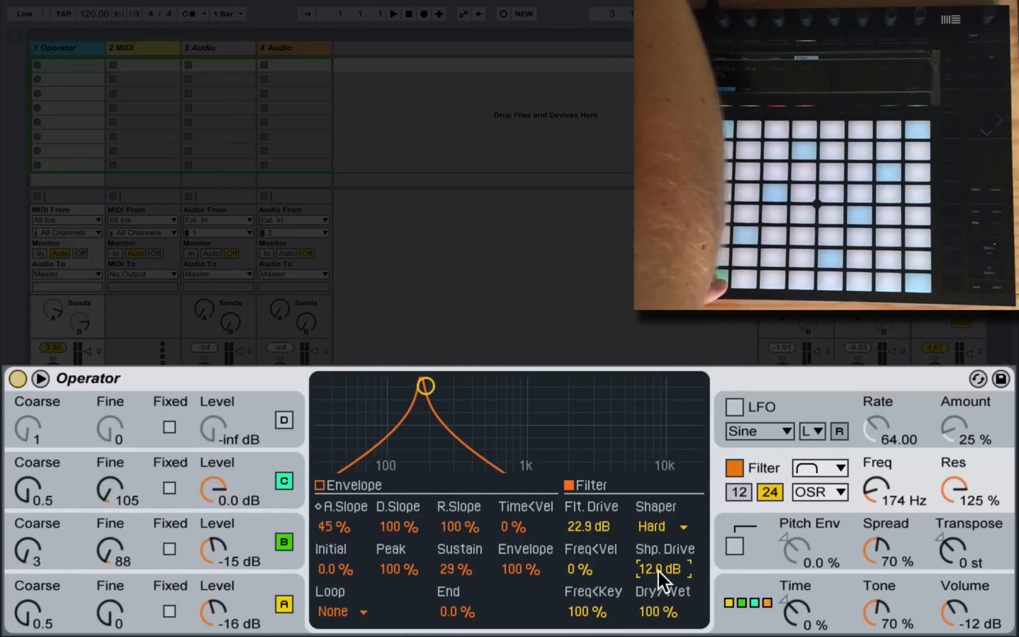
drag(582, 526, 583, 515)
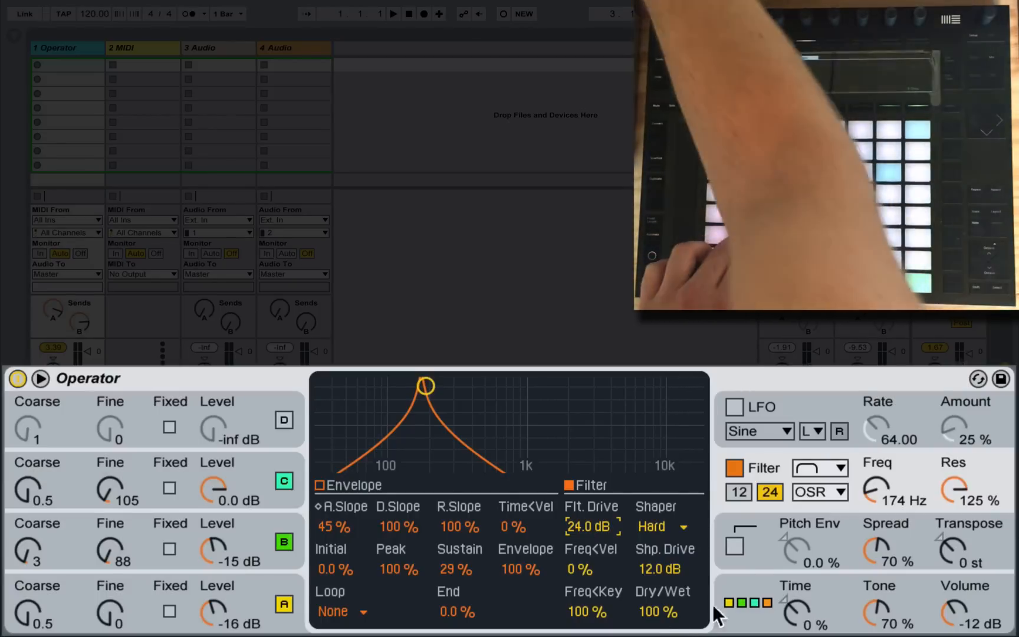
click(876, 488)
mouse_move(875, 488)
mouse_down()
mouse_move(876, 503)
mouse_move(878, 493)
mouse_up()
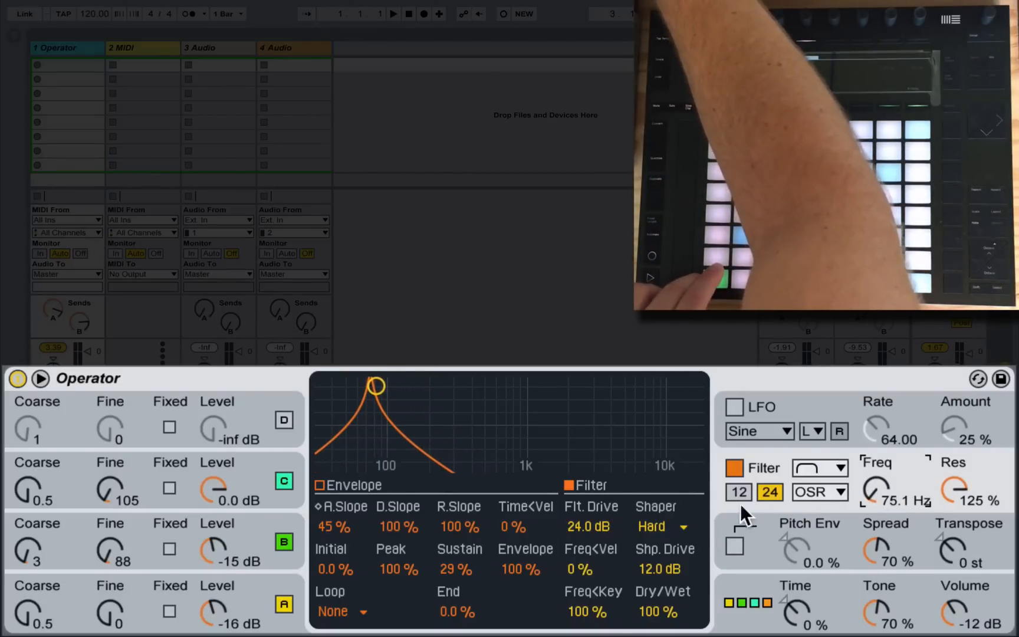
- Shorten the filter envelope's release to 61.9 ms and raise the filter frequency to 471 Hz
click(319, 485)
drag(651, 466, 617, 466)
drag(874, 493, 872, 484)
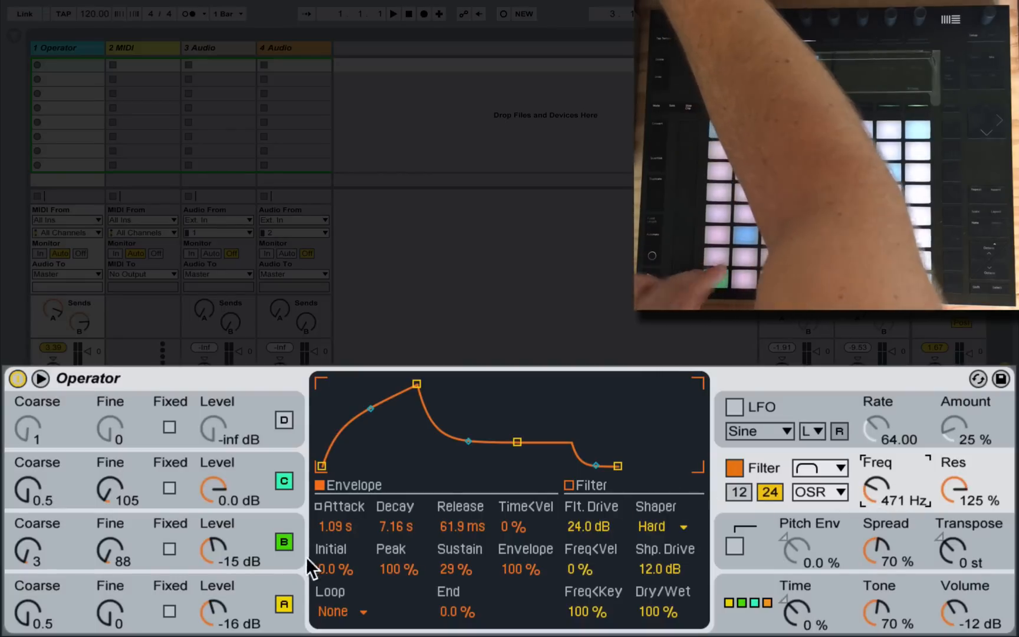
- Set oscillator A's envelope release to 2.63 s and return to the filter's envelope display
click(253, 594)
drag(655, 466, 658, 466)
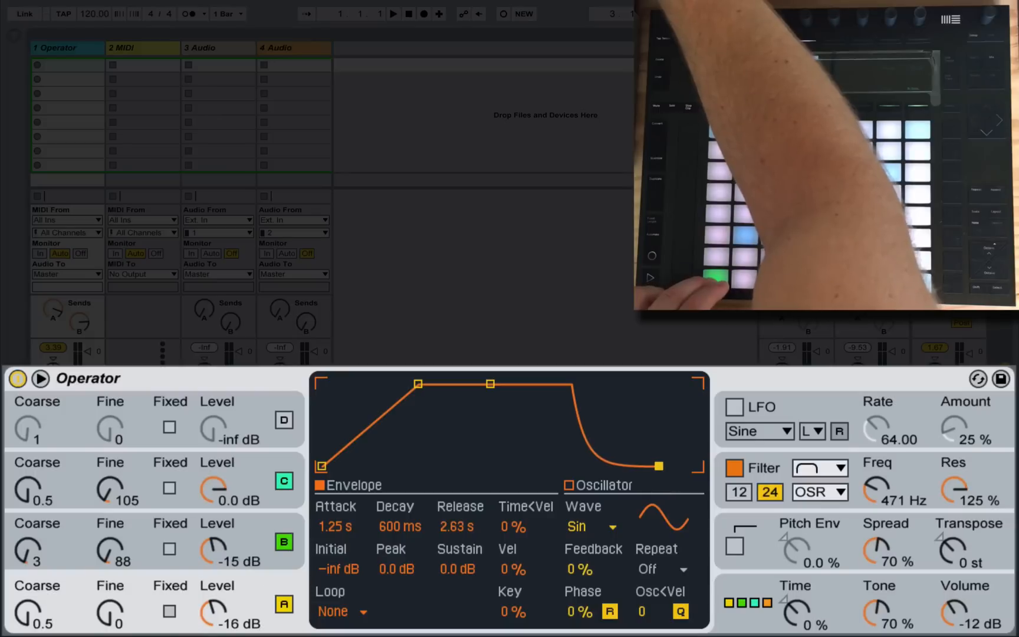
click(894, 468)
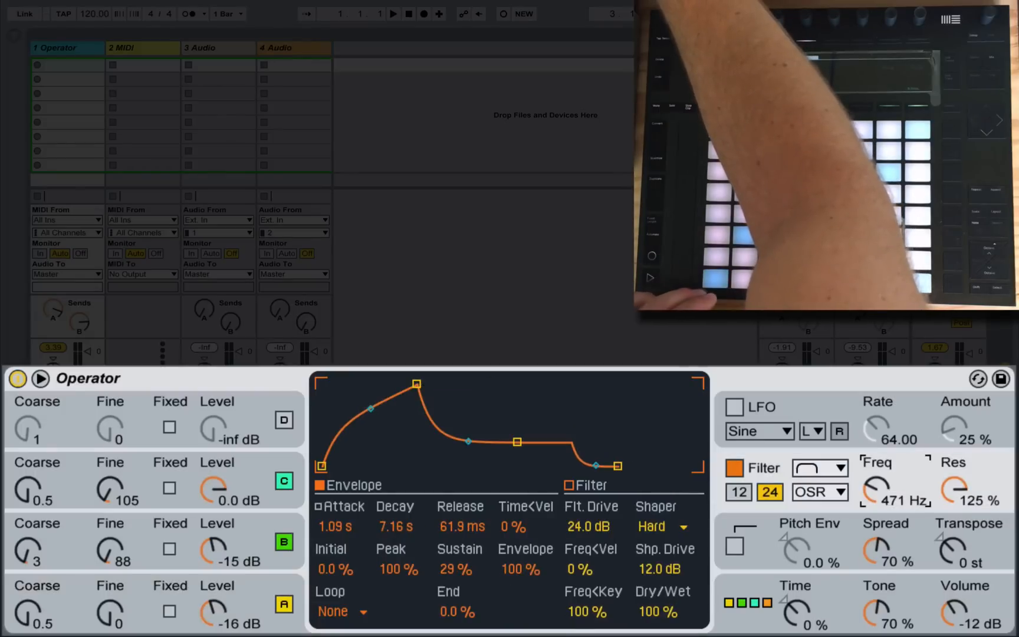